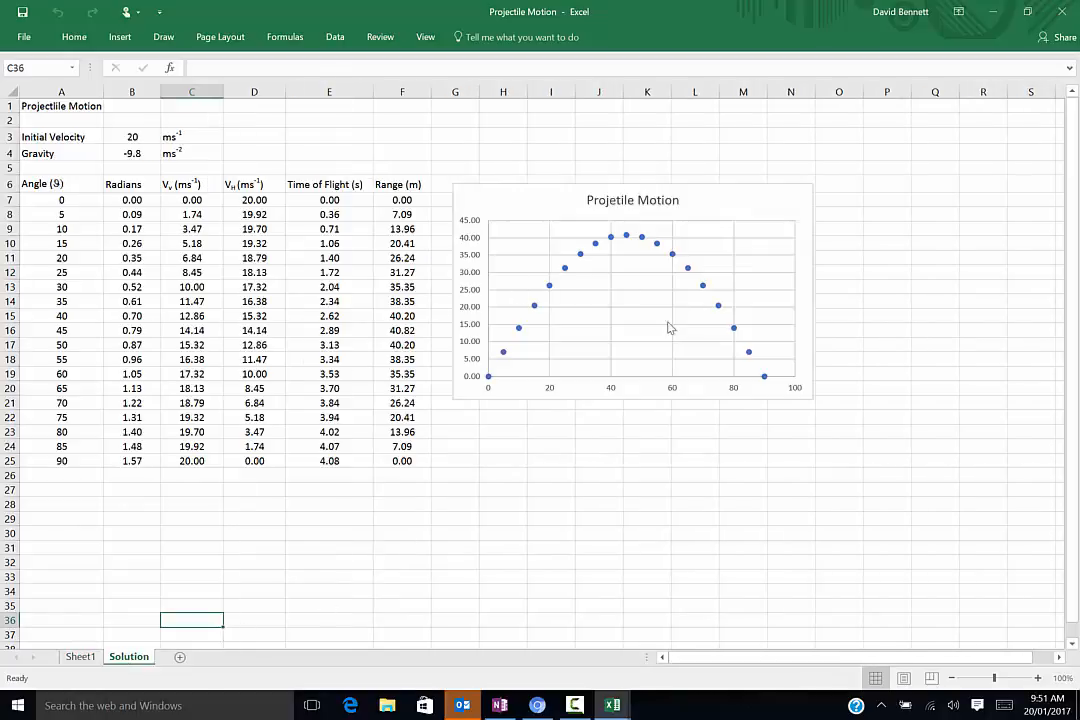
- On Sheet1, fill the Angle column from A7 to A25 with values from 0 to 90 in increments of 5
click(84, 658)
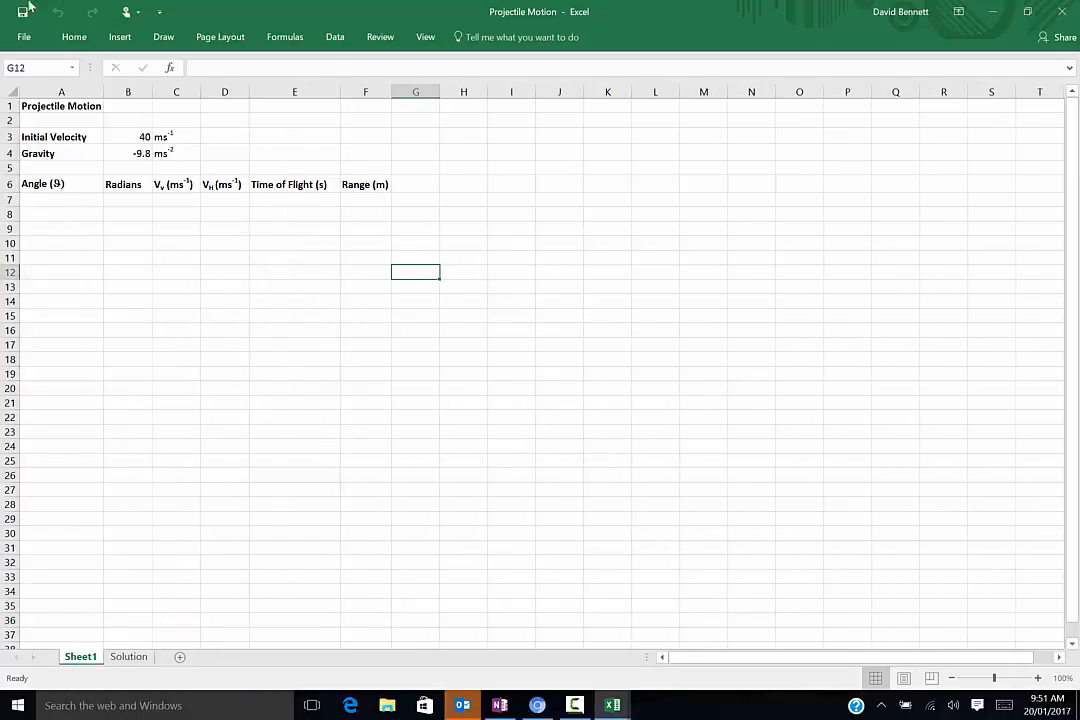
click(70, 203)
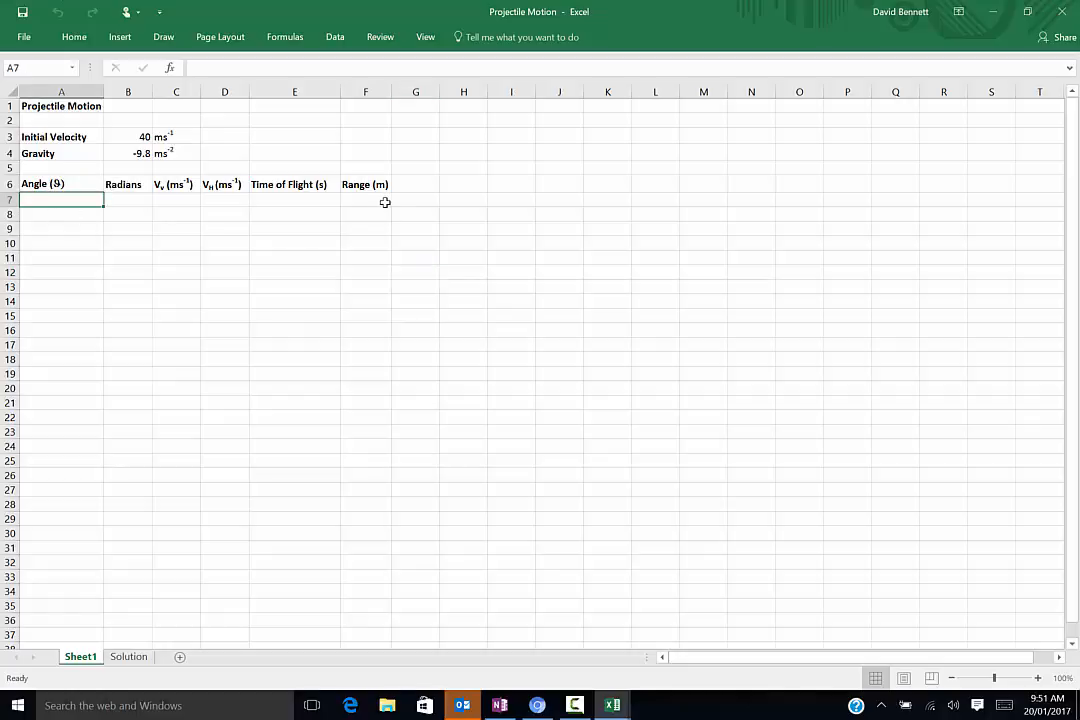
text(0)
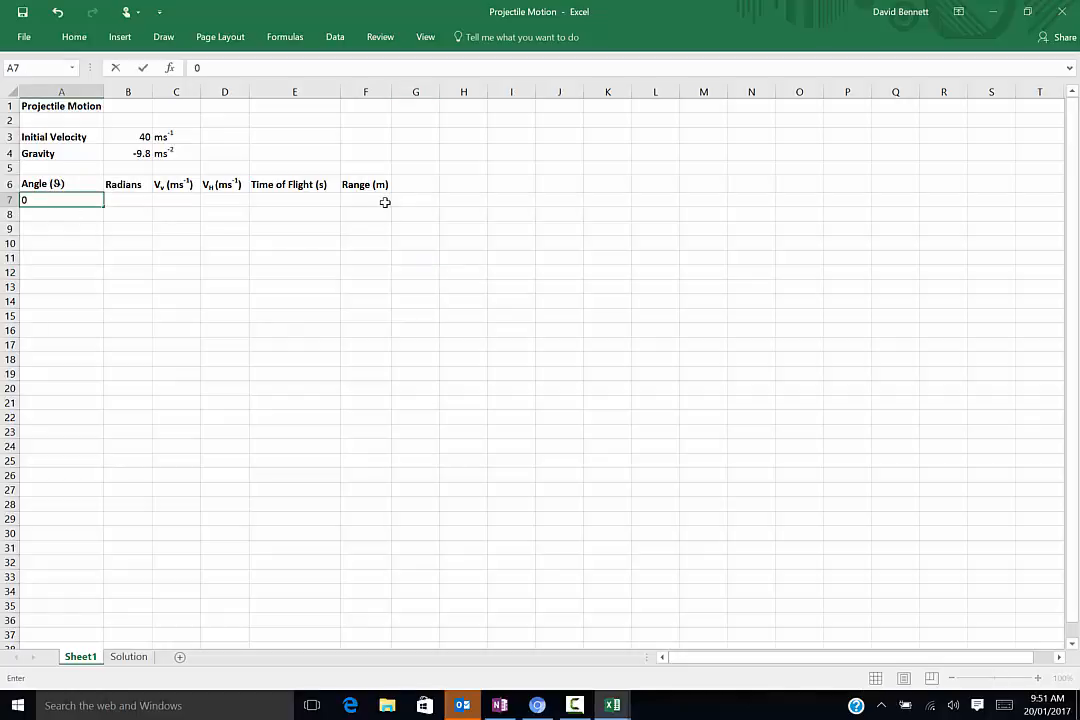
key(Return)
text(5)
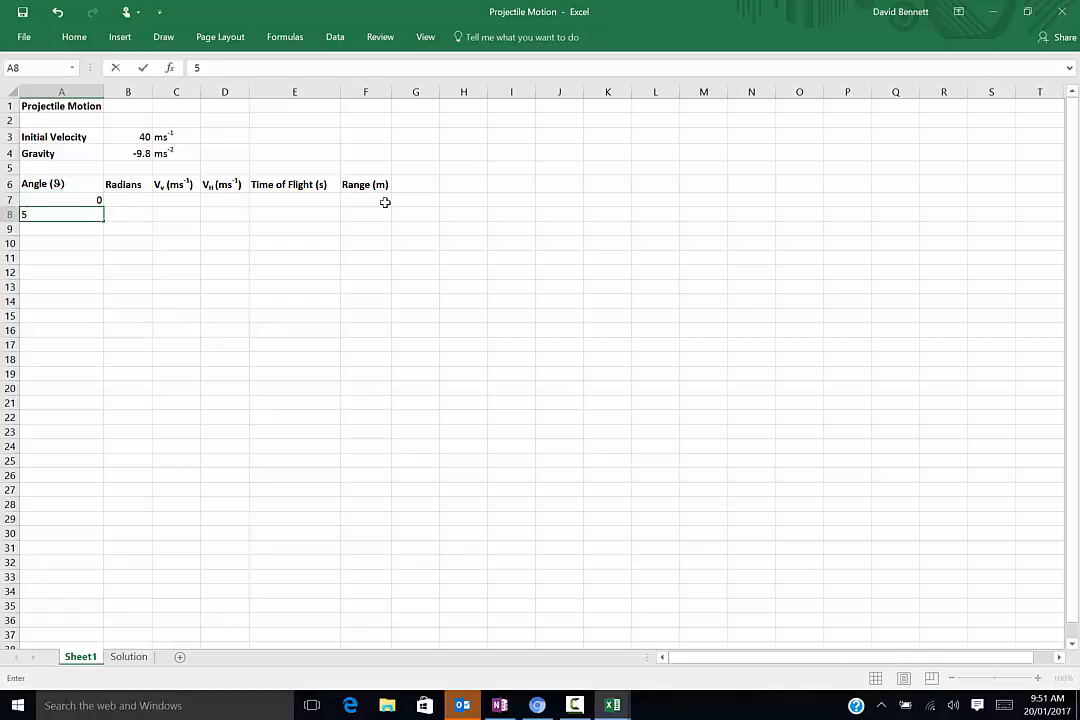
key(Return)
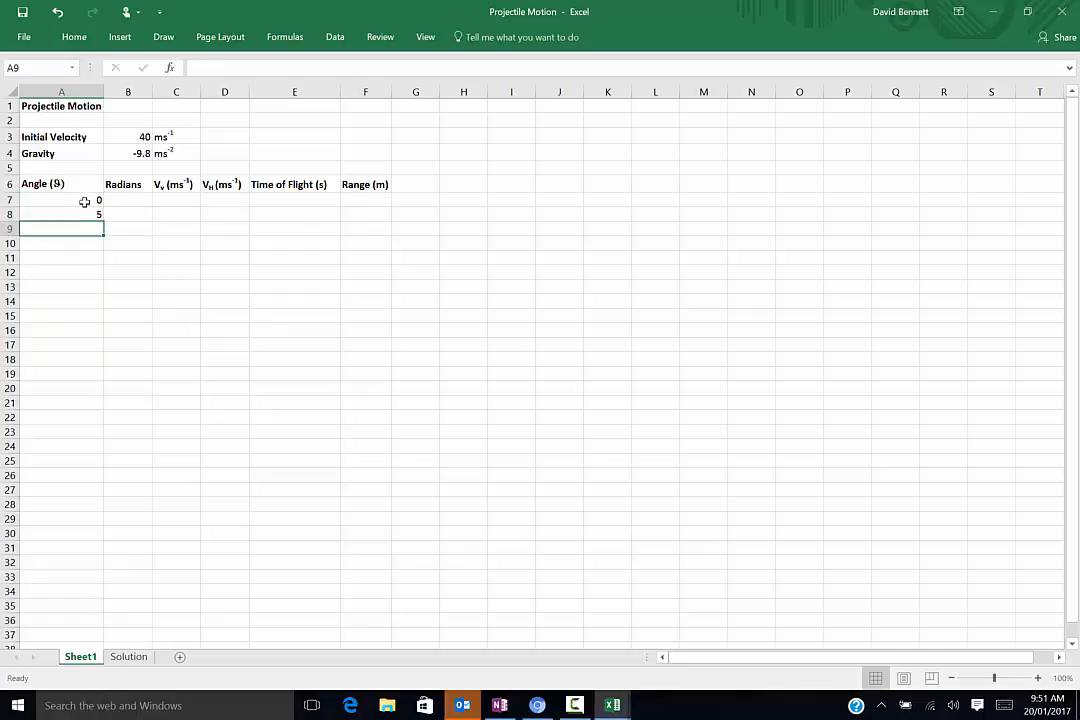
drag(85, 202, 75, 465)
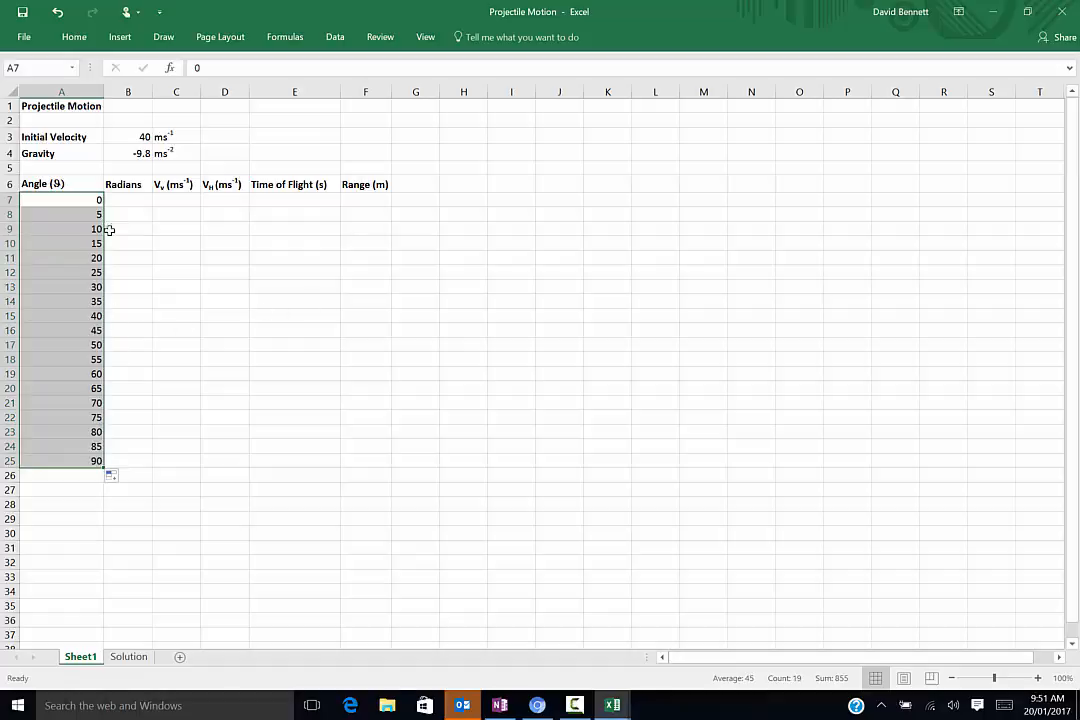
- Convert the angles to radians with =A7*PI()/180 in B7 and fill the formula down to B25
click(133, 200)
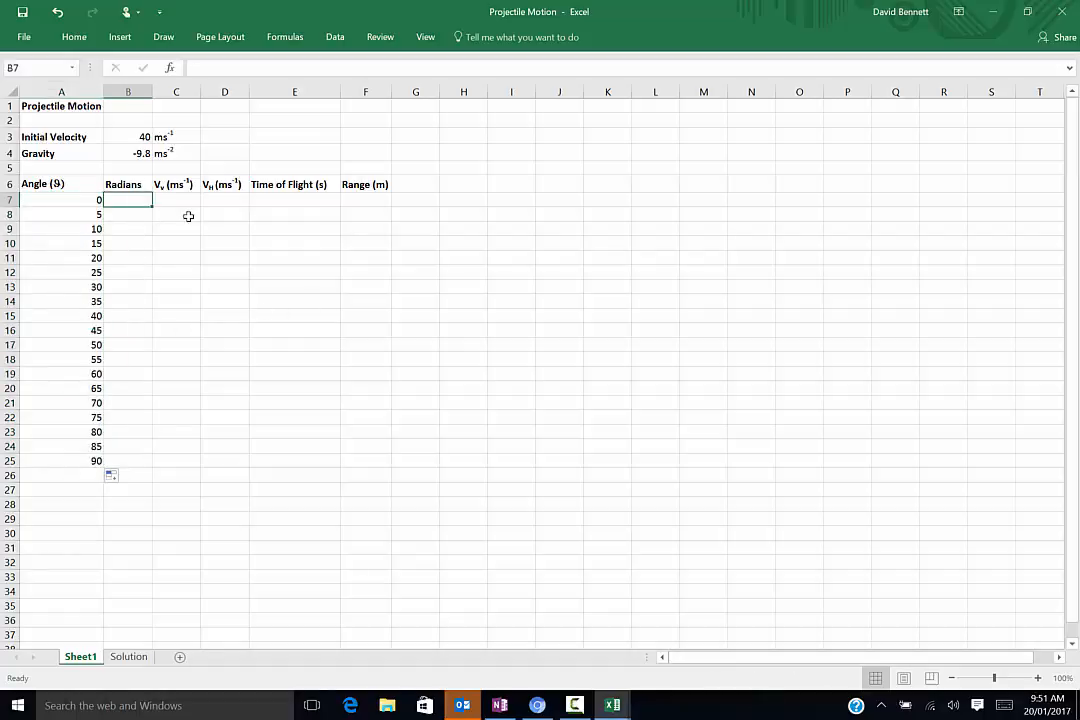
text(=)
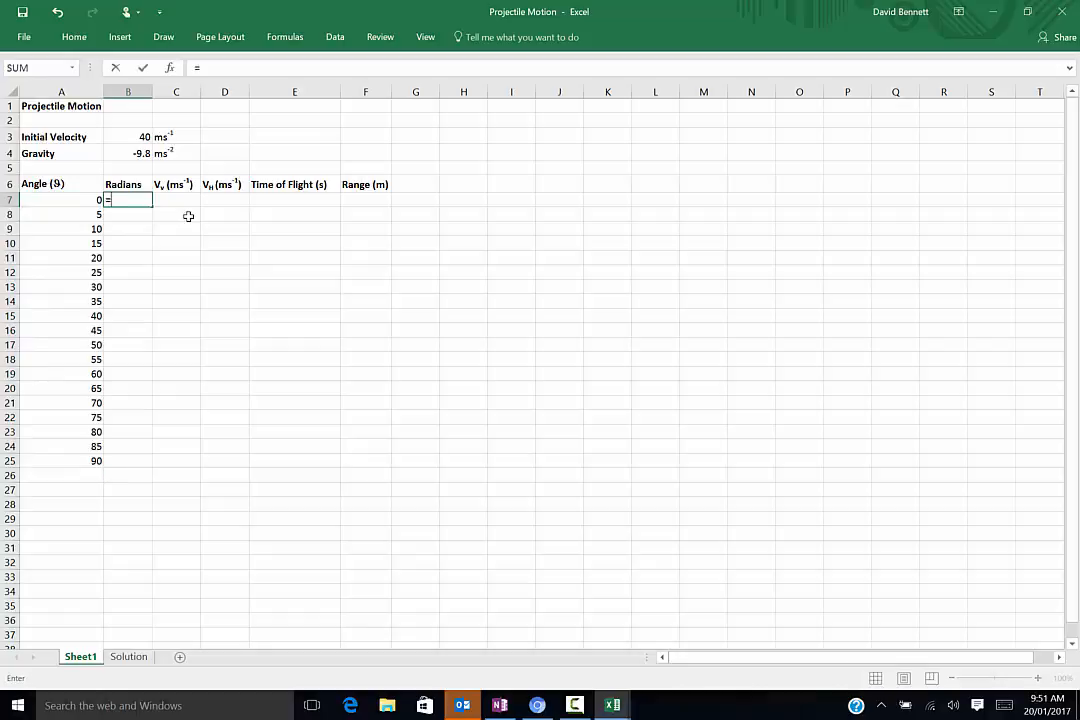
click(80, 201)
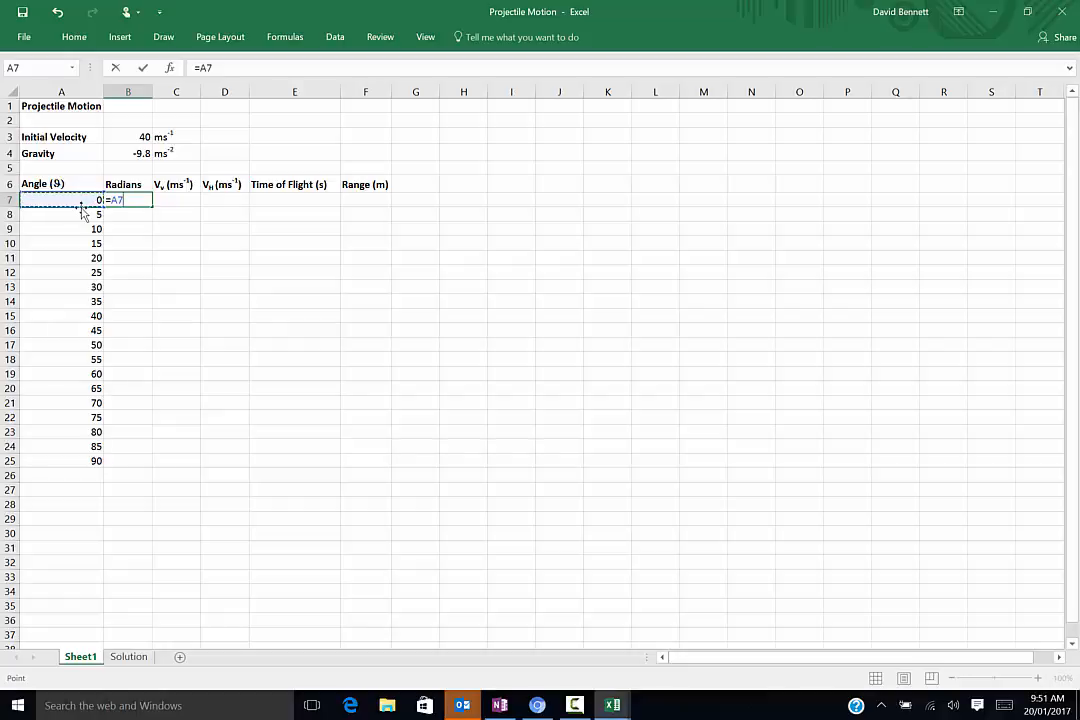
text(*Pi()/180)
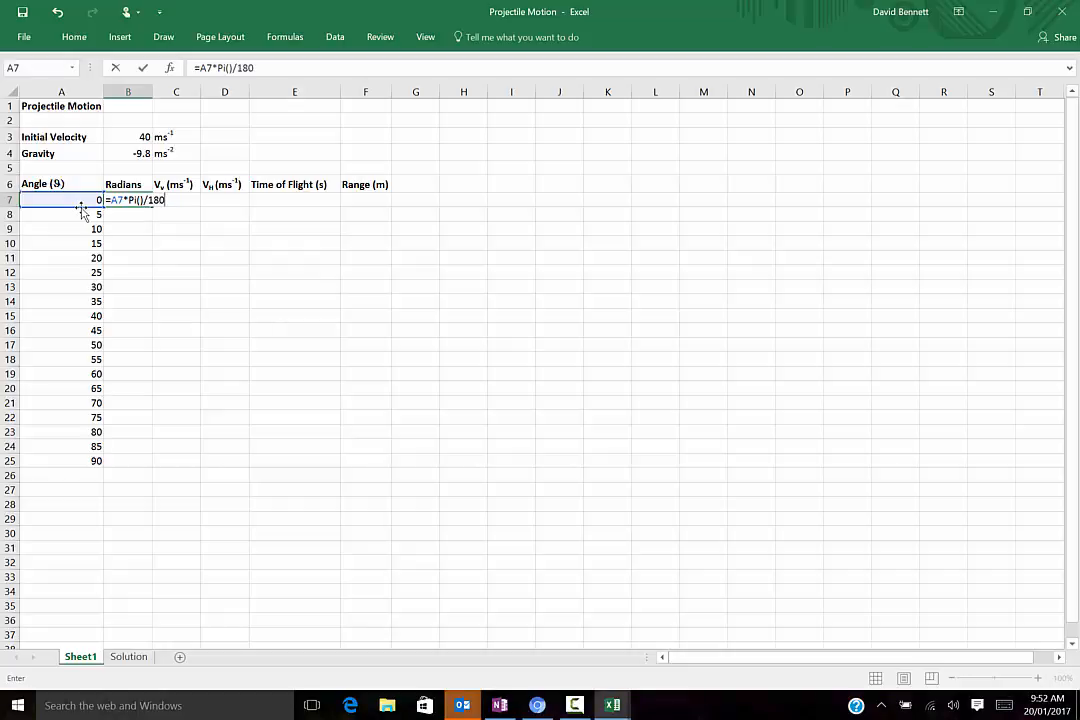
key(Return)
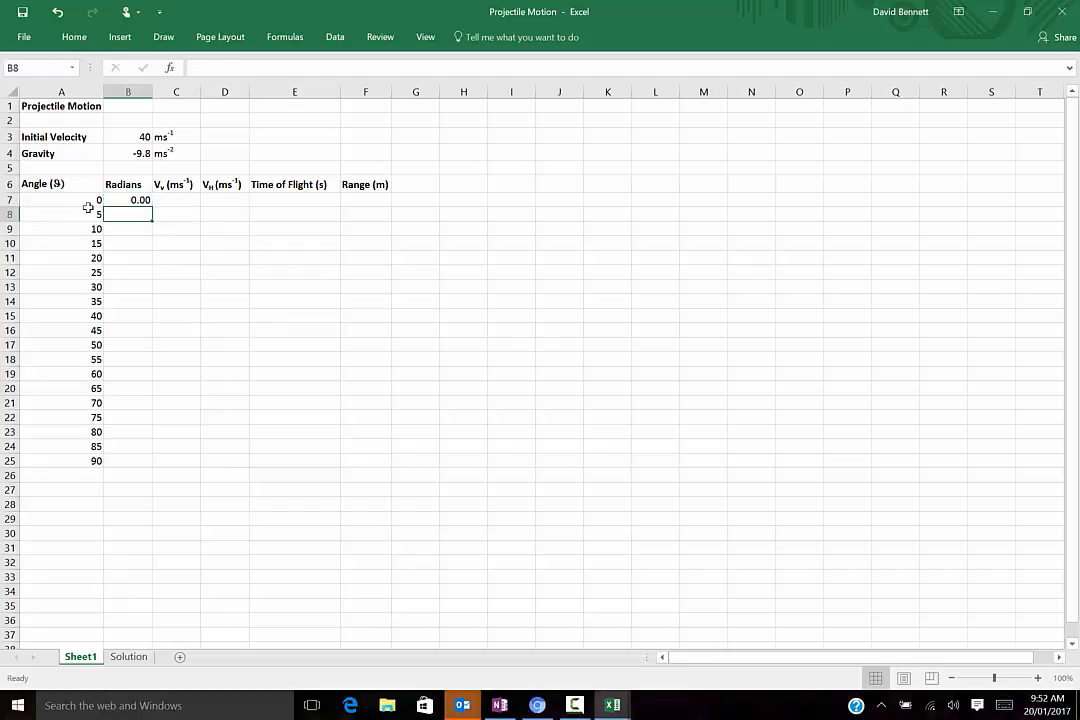
click(144, 201)
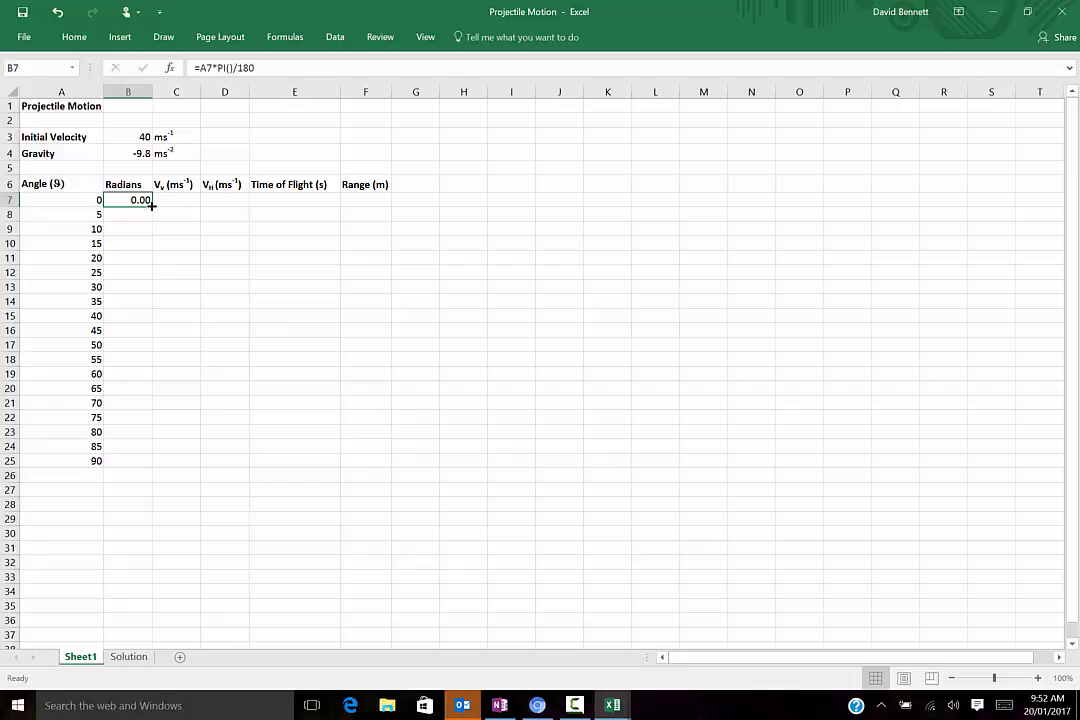
drag(152, 205, 125, 462)
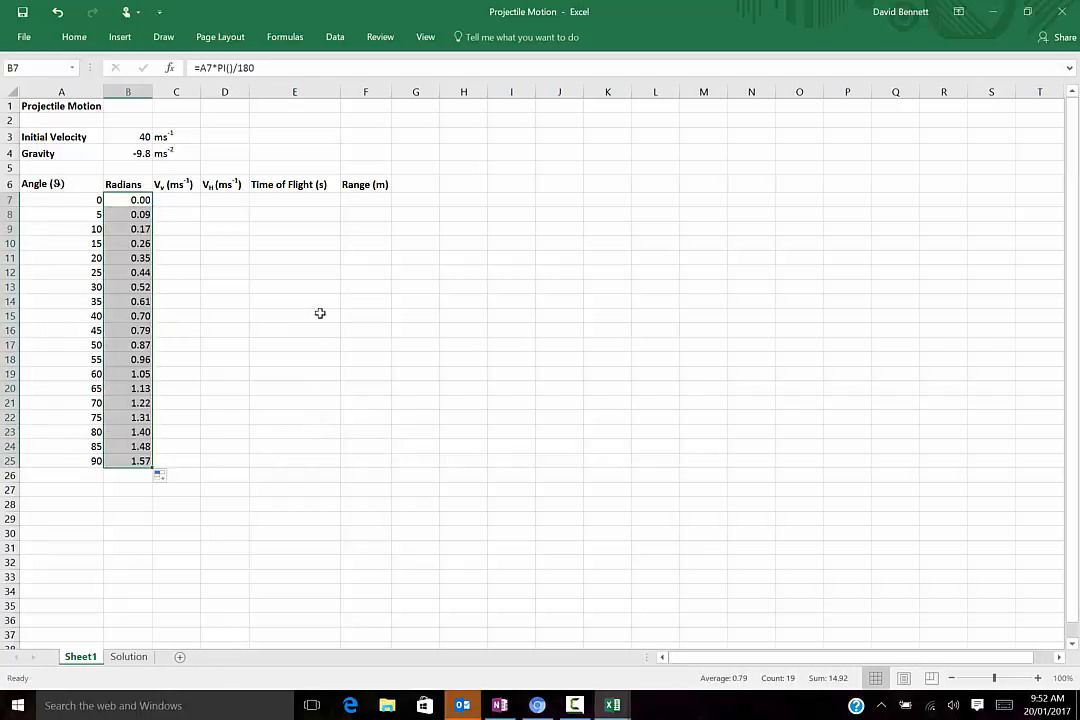
- Calculate the vertical velocity with =$B$3*SIN(B7) in C7 and fill the formula down to C25
click(176, 199)
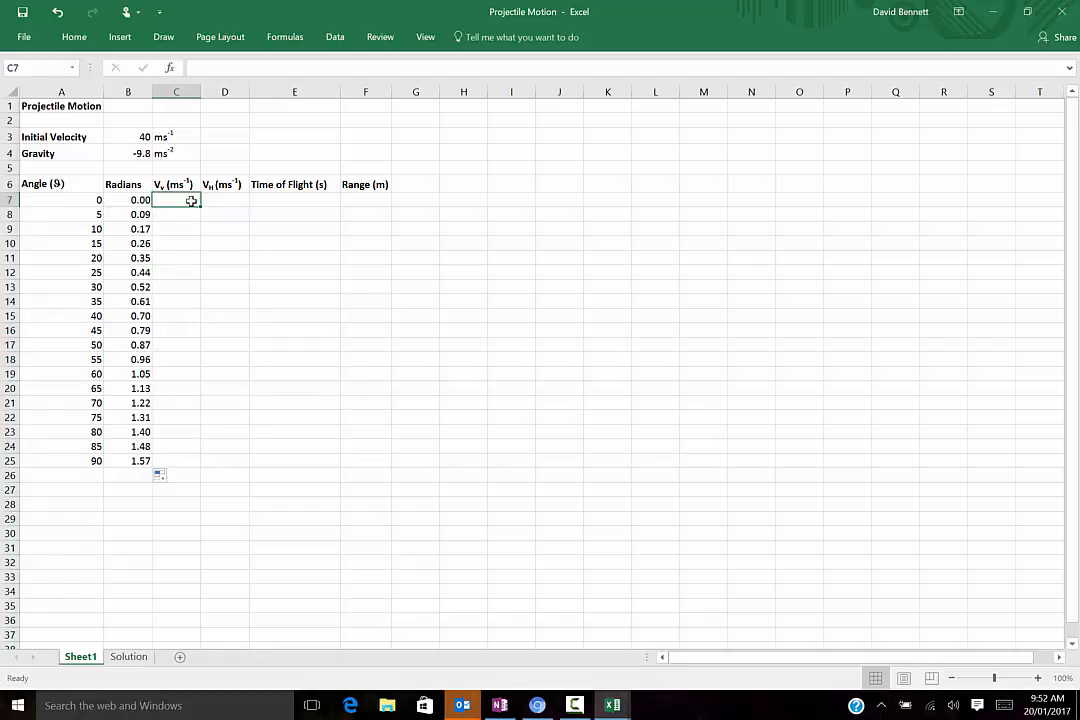
text(=)
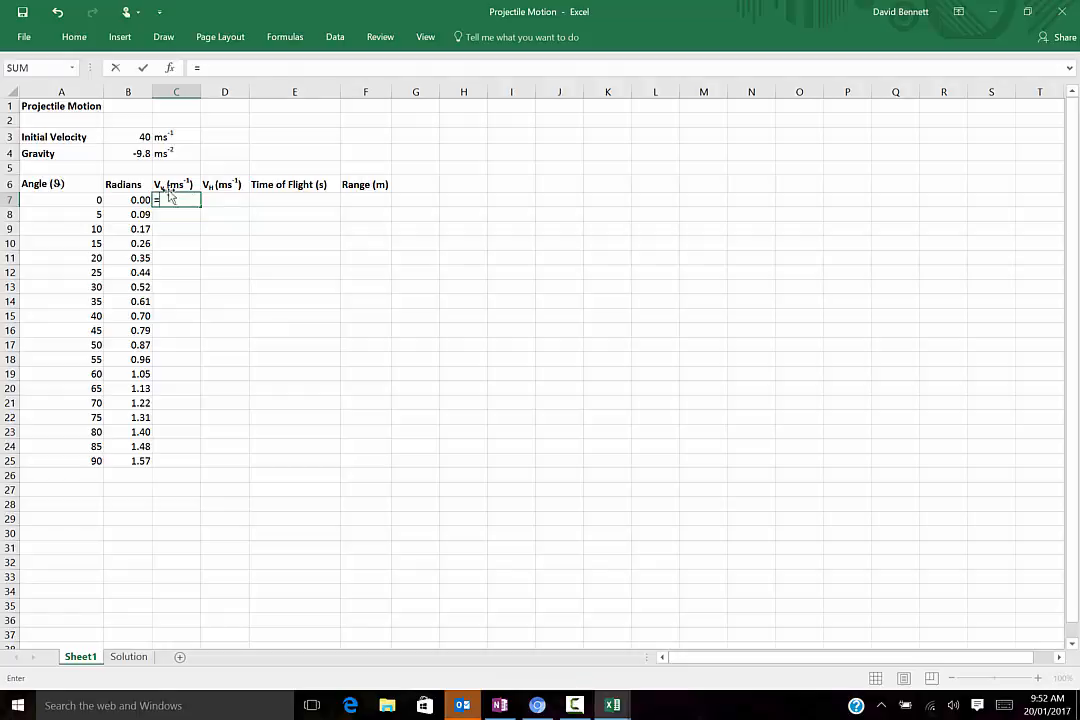
click(124, 137)
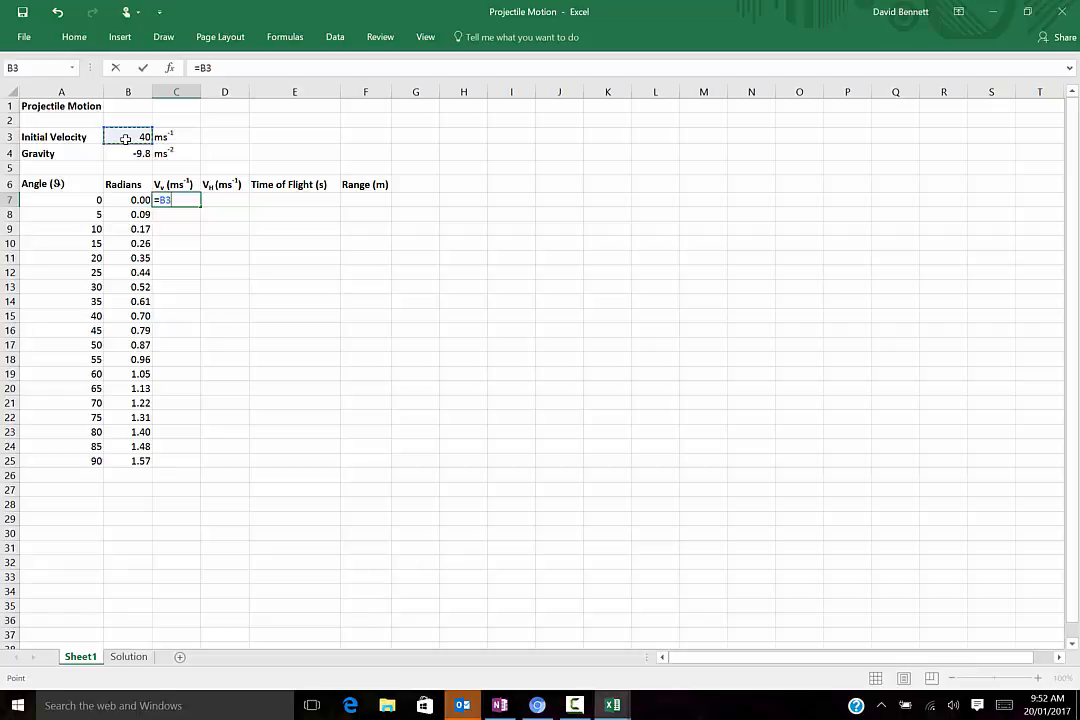
key(F4)
text(*sin()
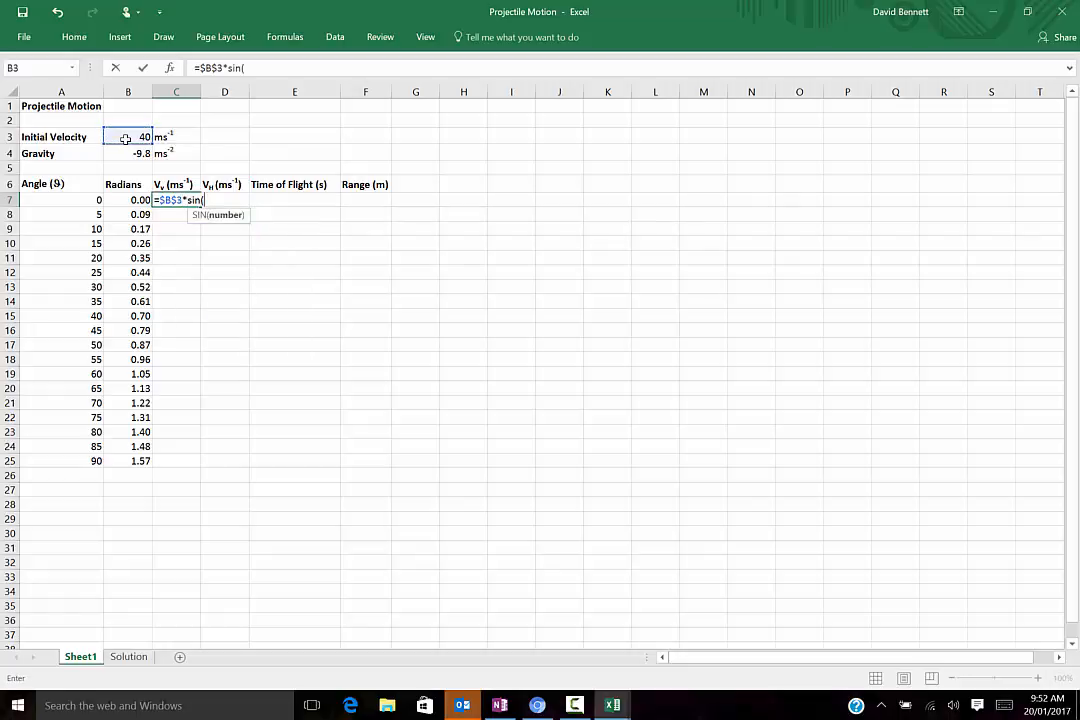
click(128, 200)
text())
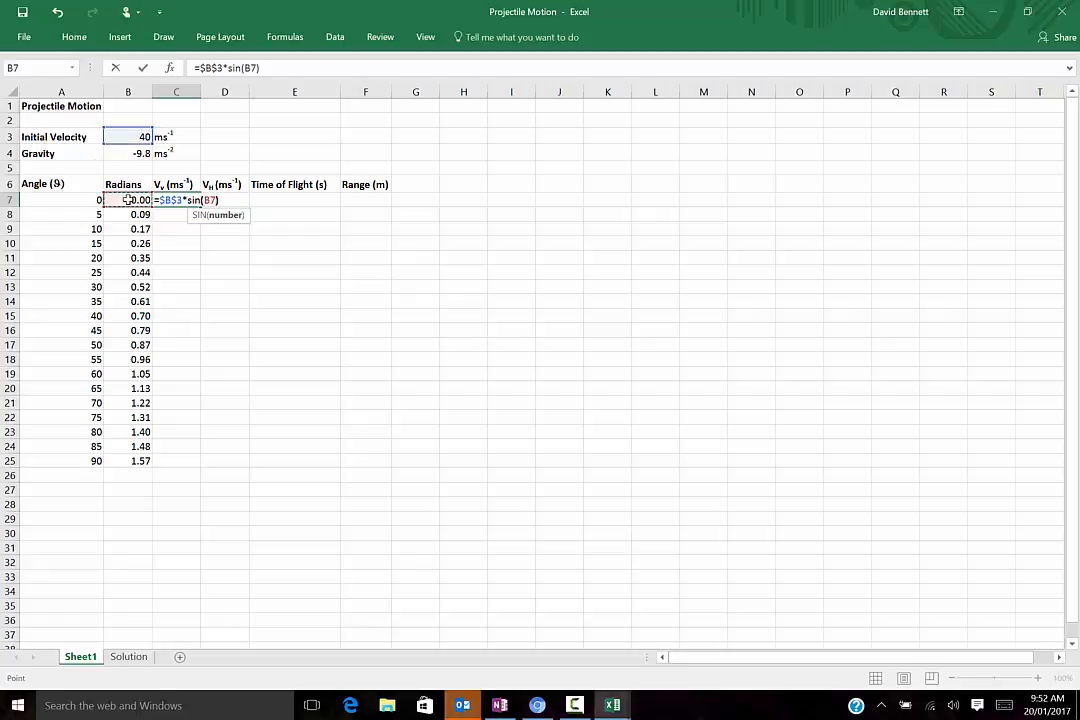
key(Return)
click(192, 200)
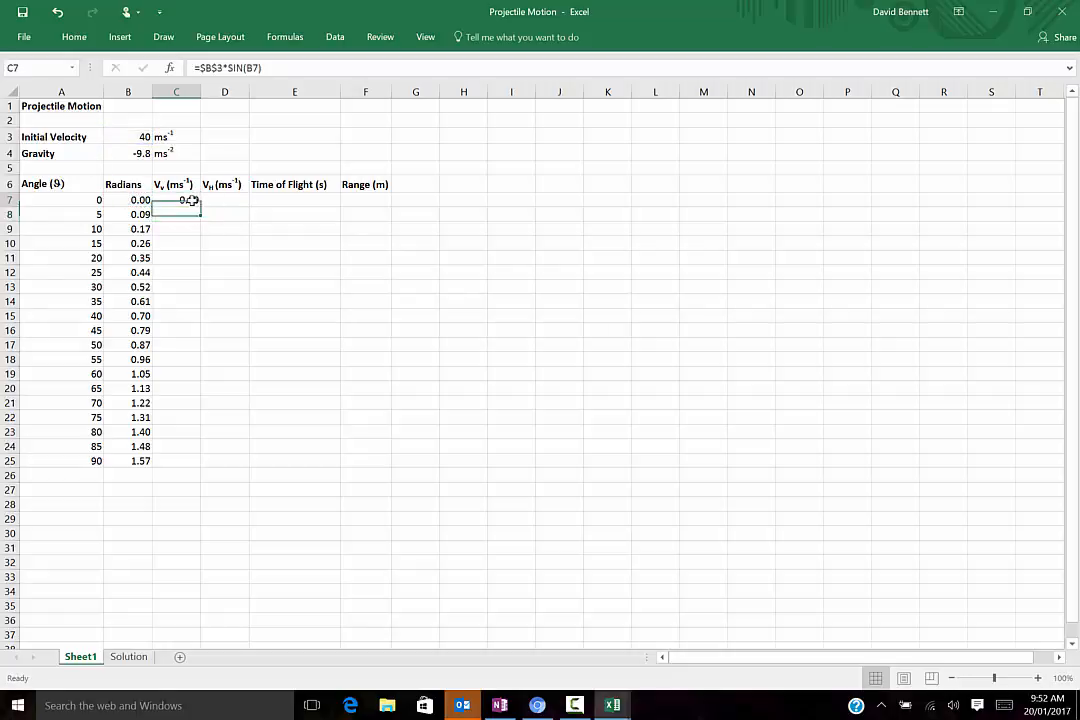
drag(201, 207, 176, 467)
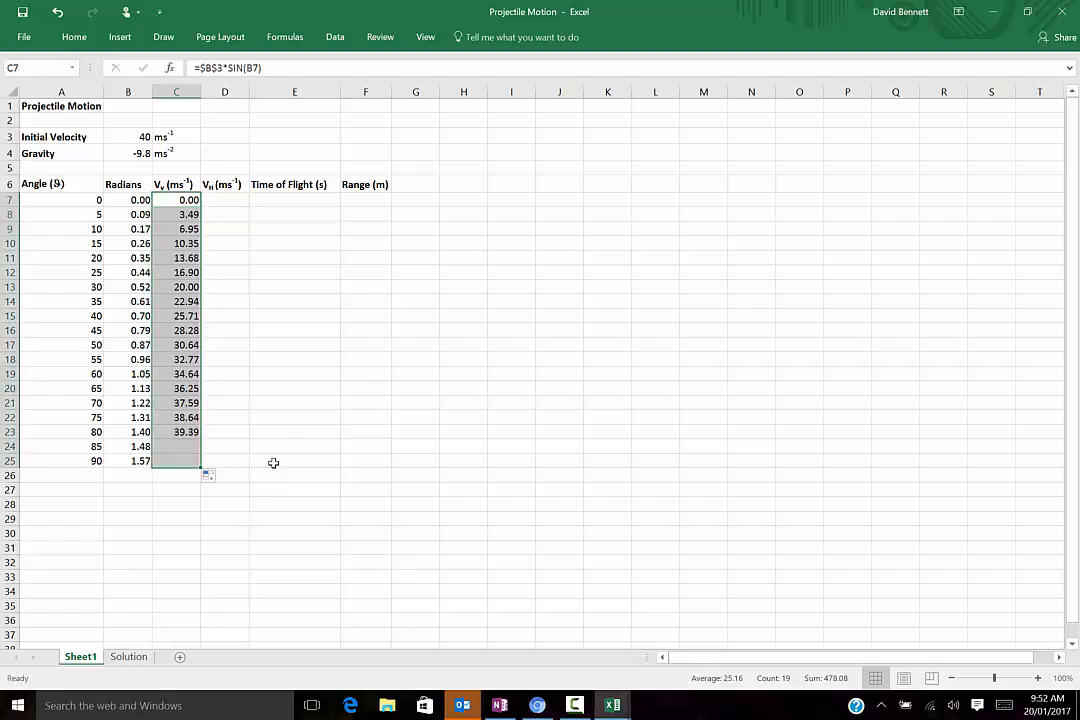
- Calculate the horizontal velocity with =$B$3*COS(B7) in D7 and fill the formula down to D25
click(224, 199)
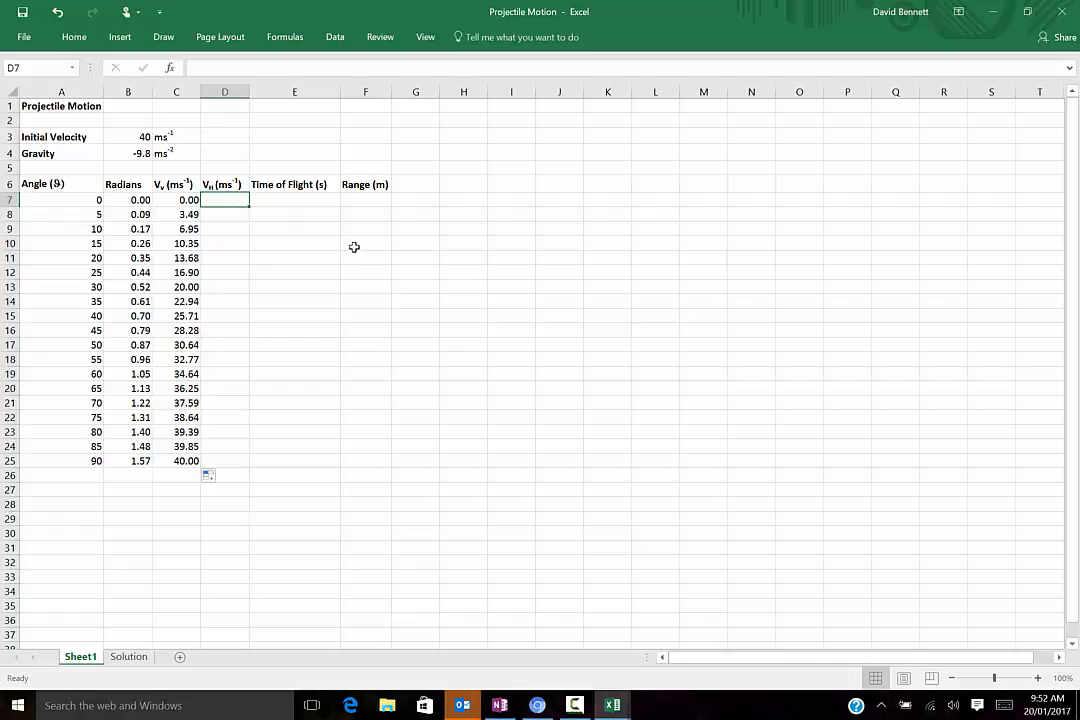
text(=)
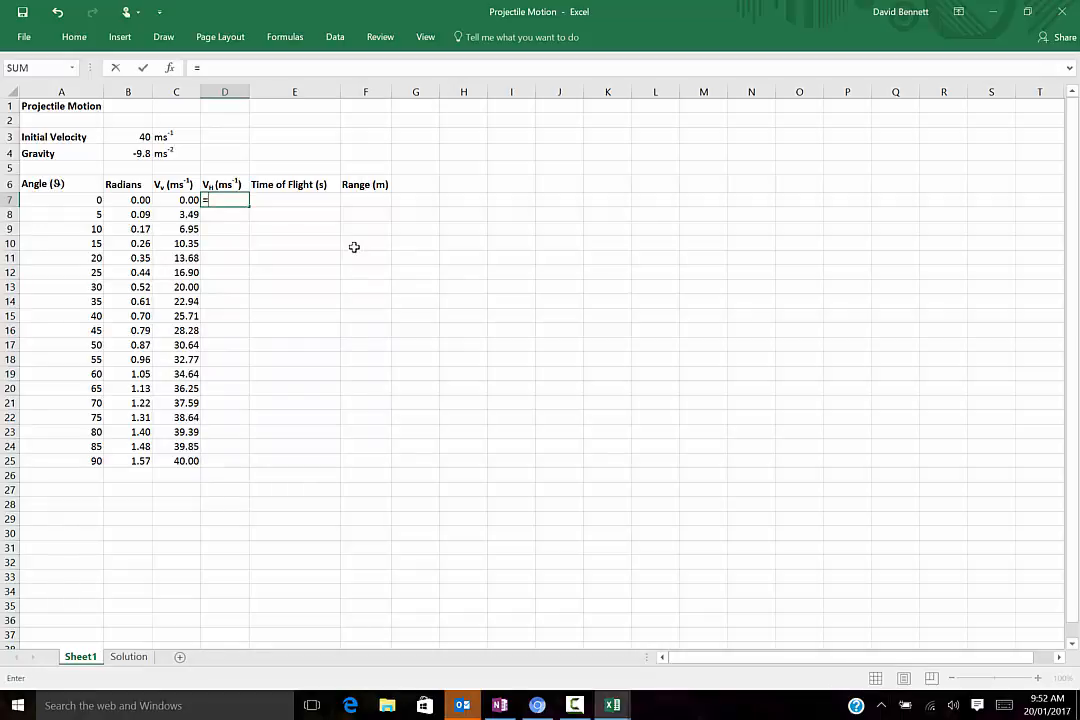
click(133, 135)
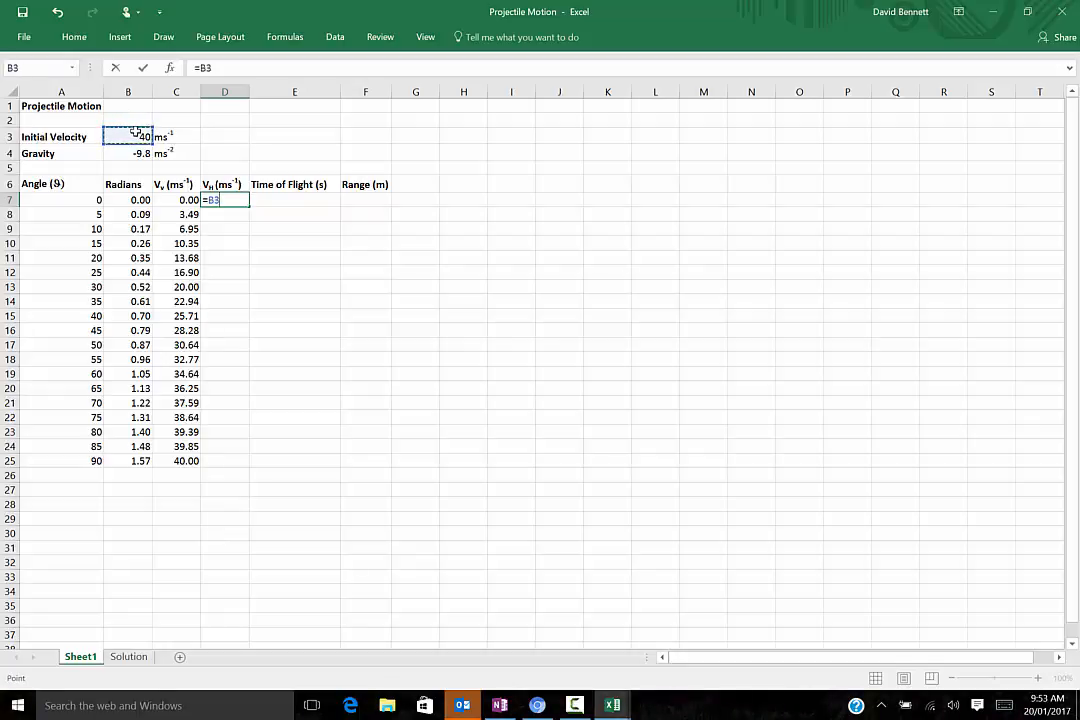
key(F4)
text(*co)
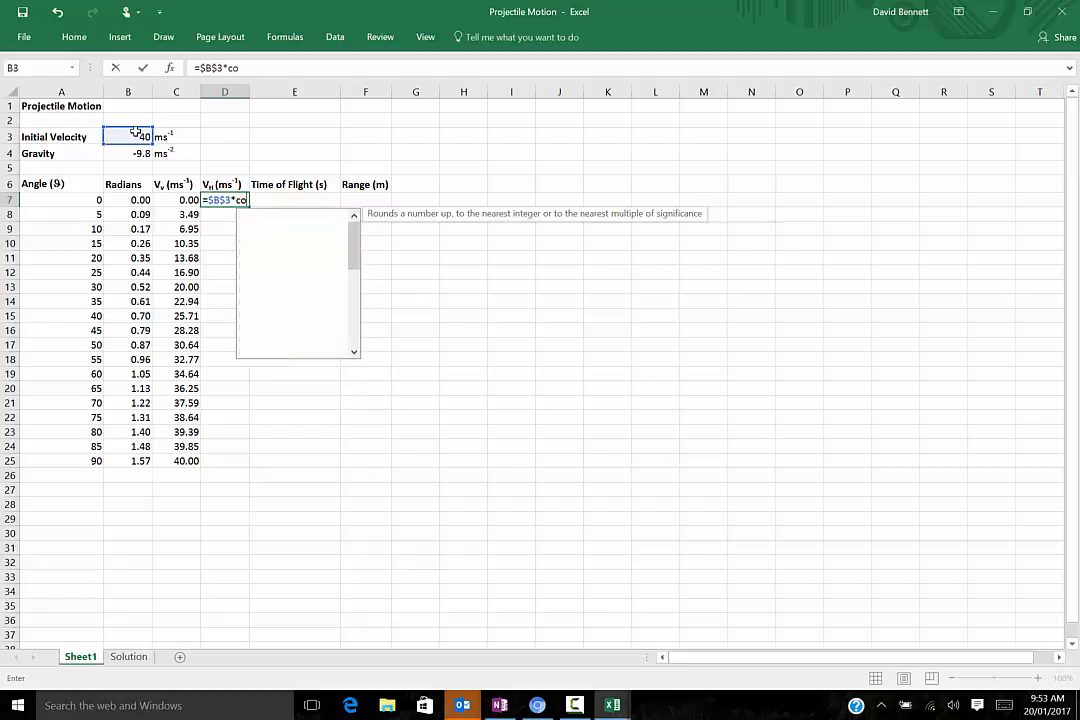
text(s()
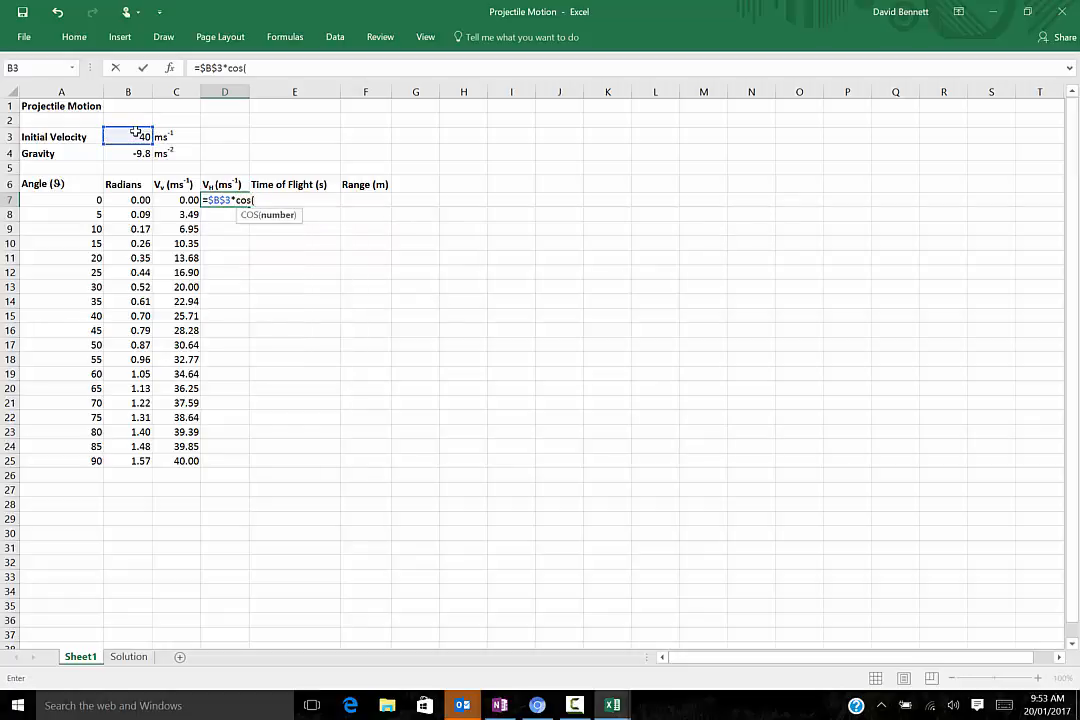
click(110, 200)
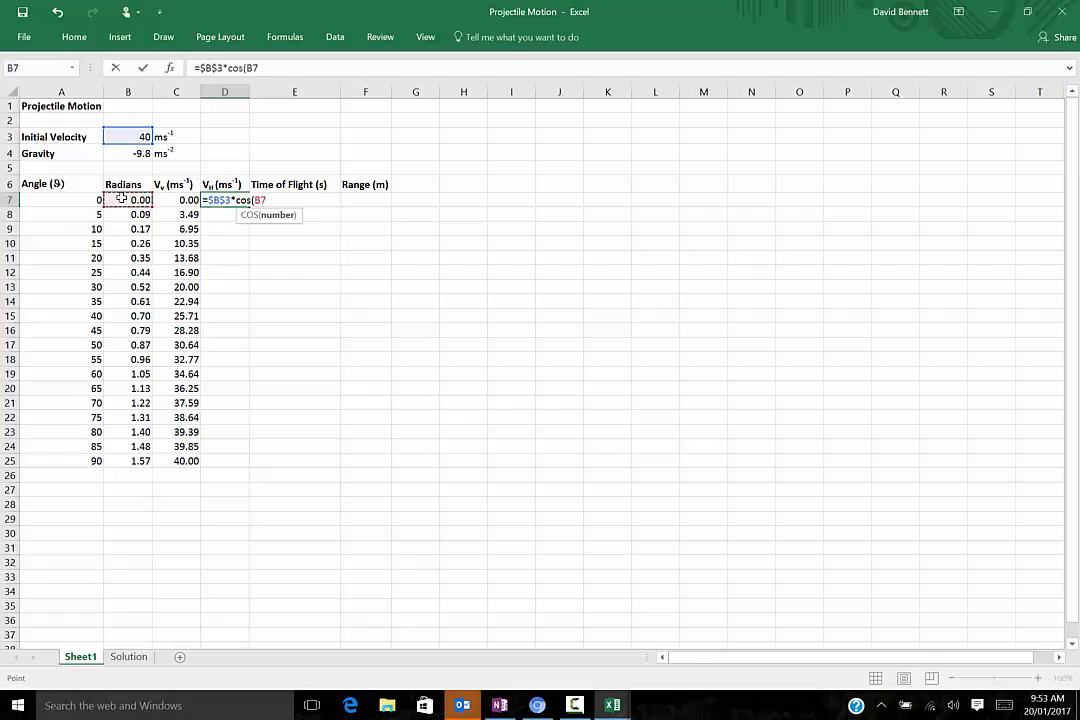
text())
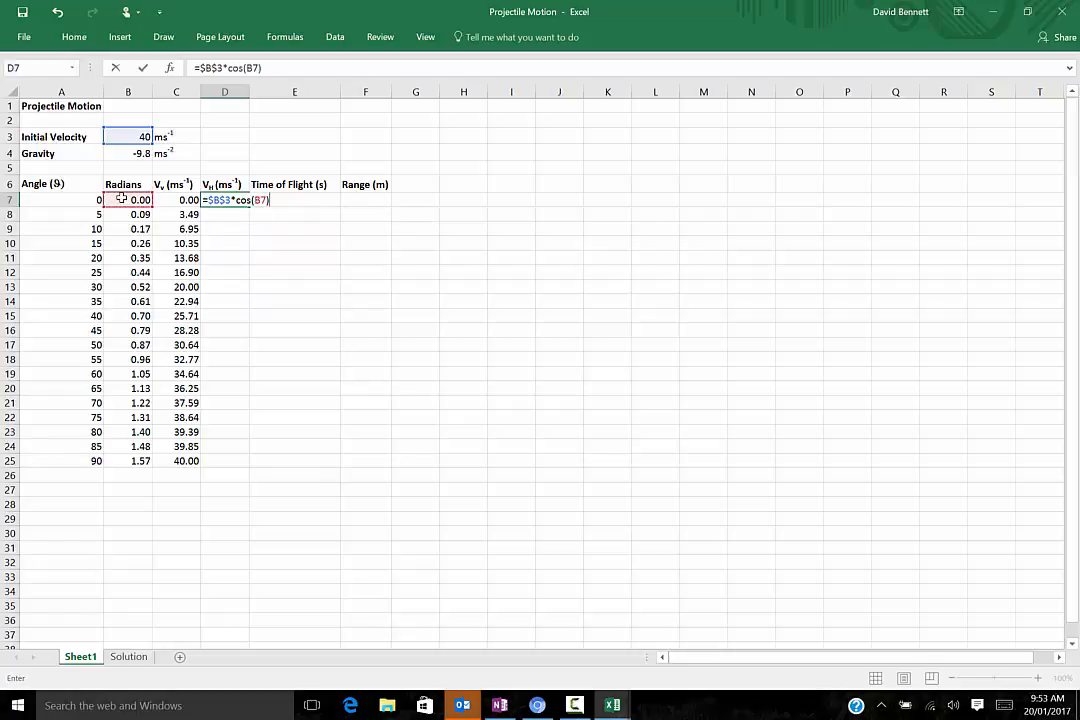
key(Return)
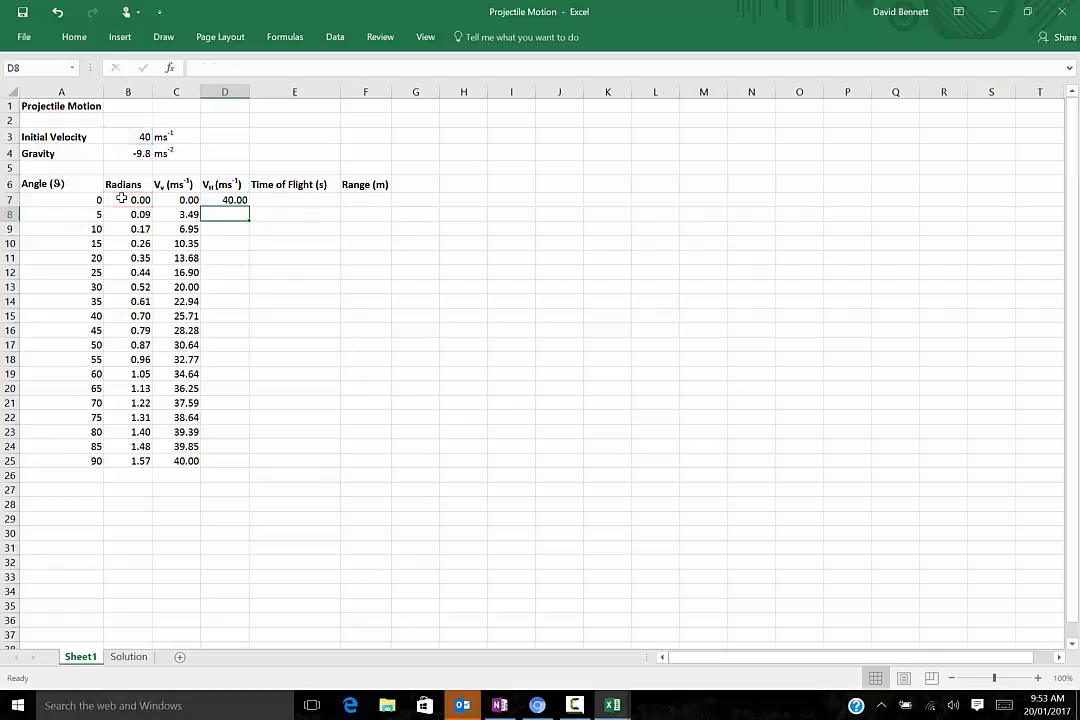
click(224, 199)
drag(248, 206, 240, 466)
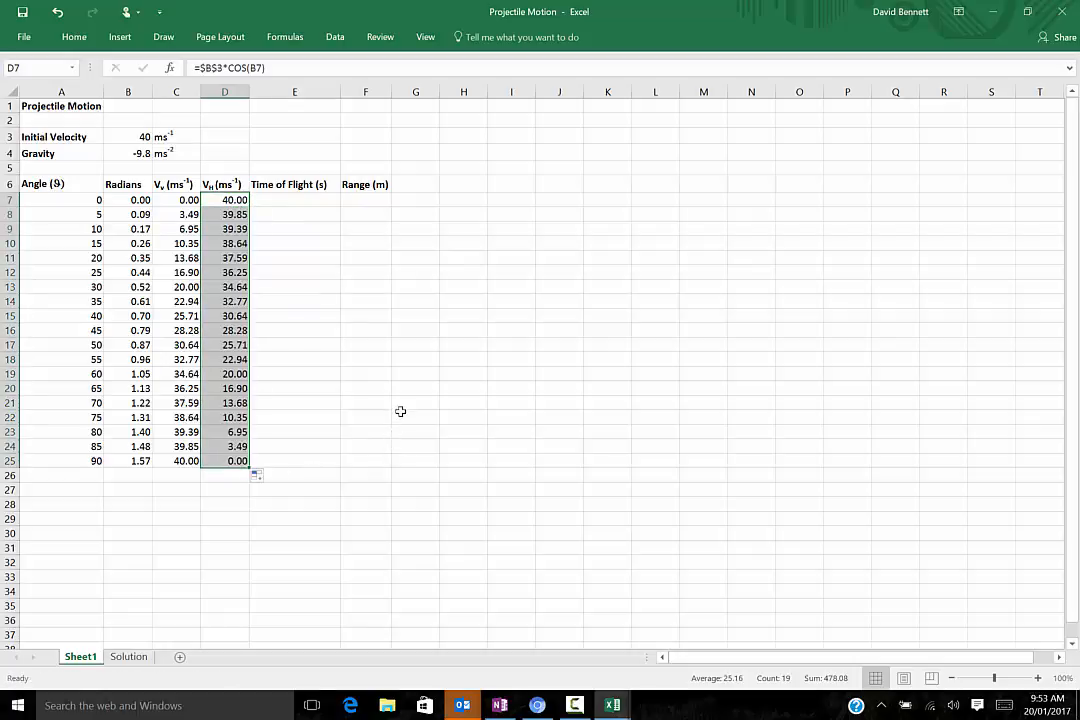
- Select the first Time of Flight cell, E7, and switch to OneNote to review the handwritten Task 1 derivation for the flight time formula
click(291, 200)
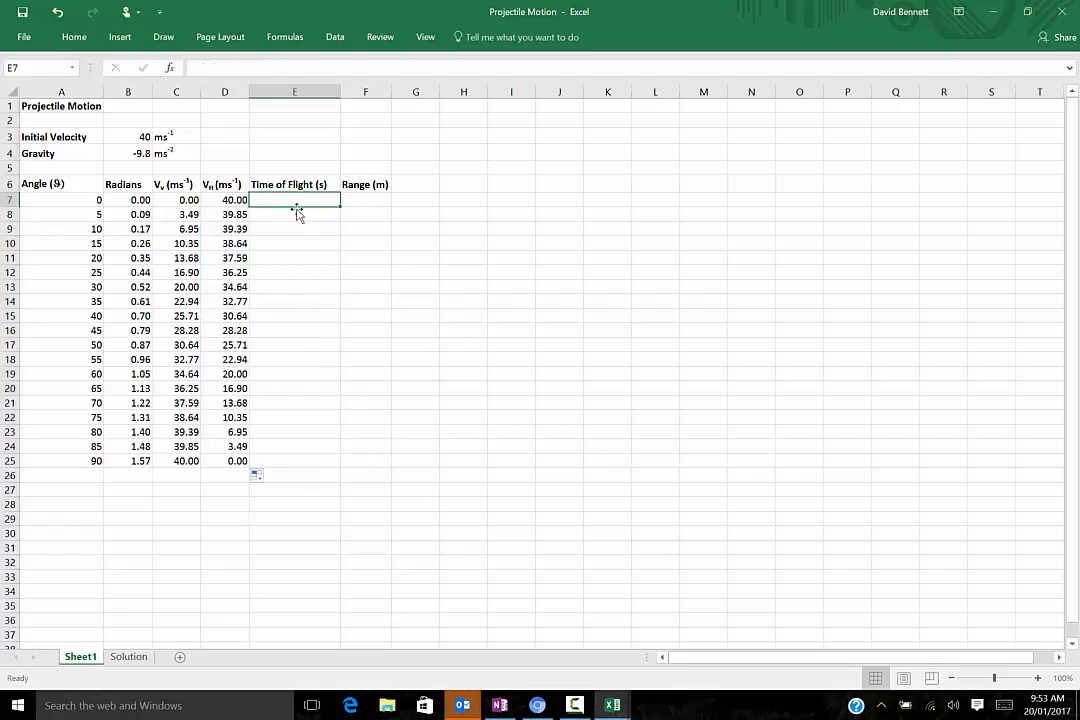
click(500, 706)
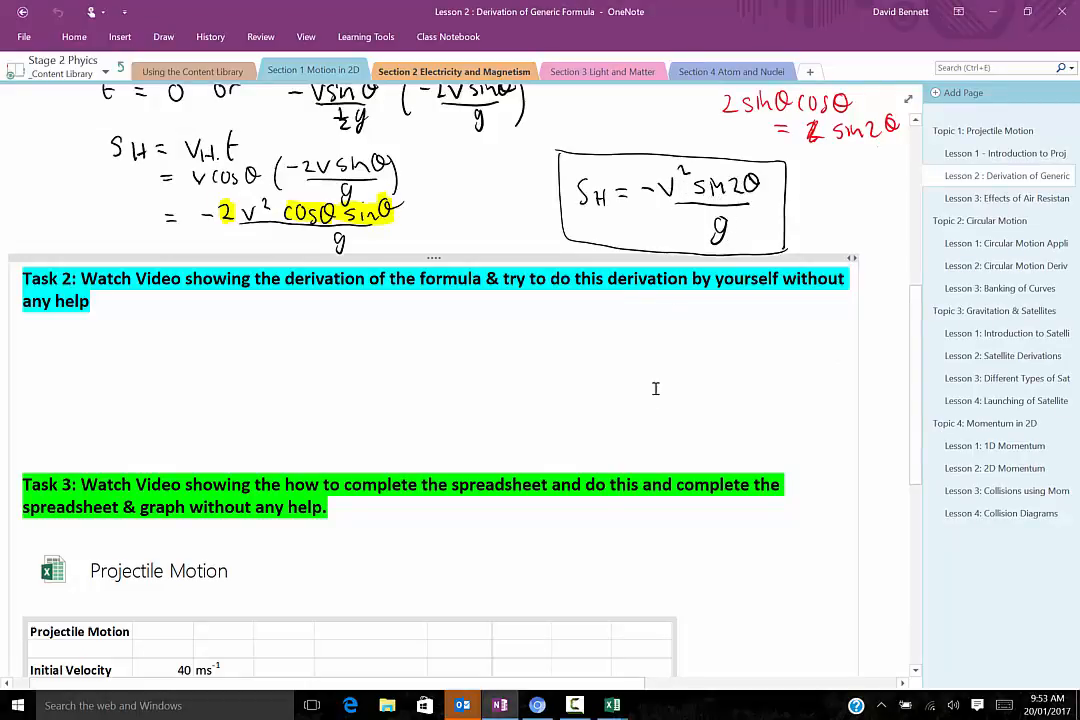
mouse_move(613, 708)
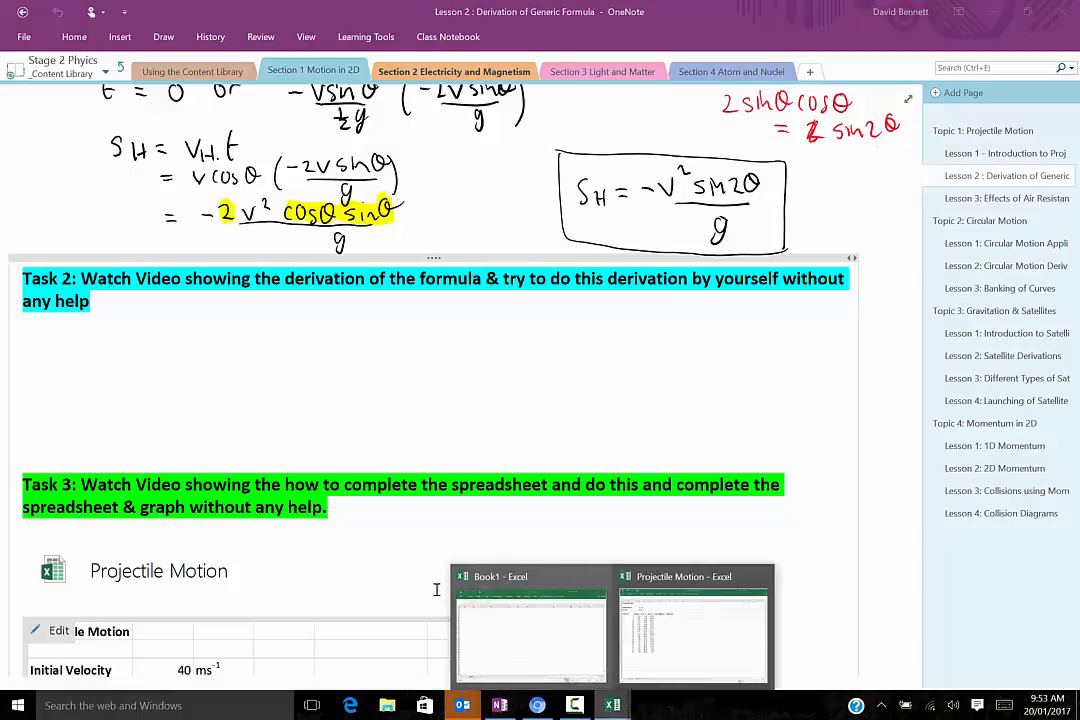
click(680, 648)
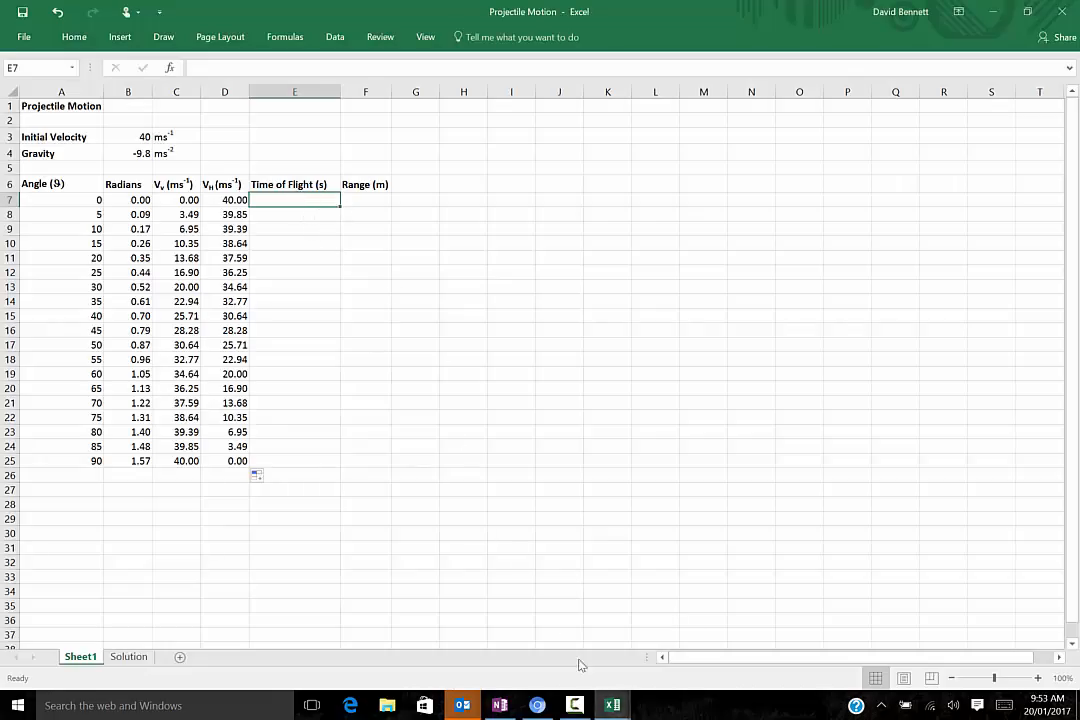
click(500, 706)
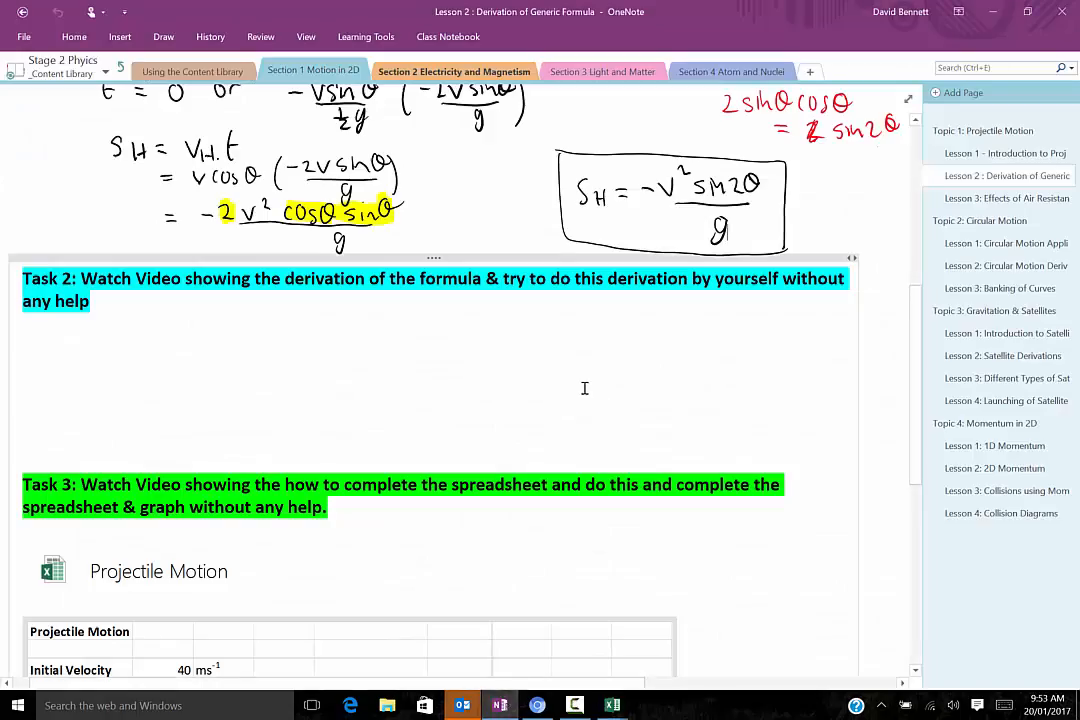
scroll(583, 386, up, 5)
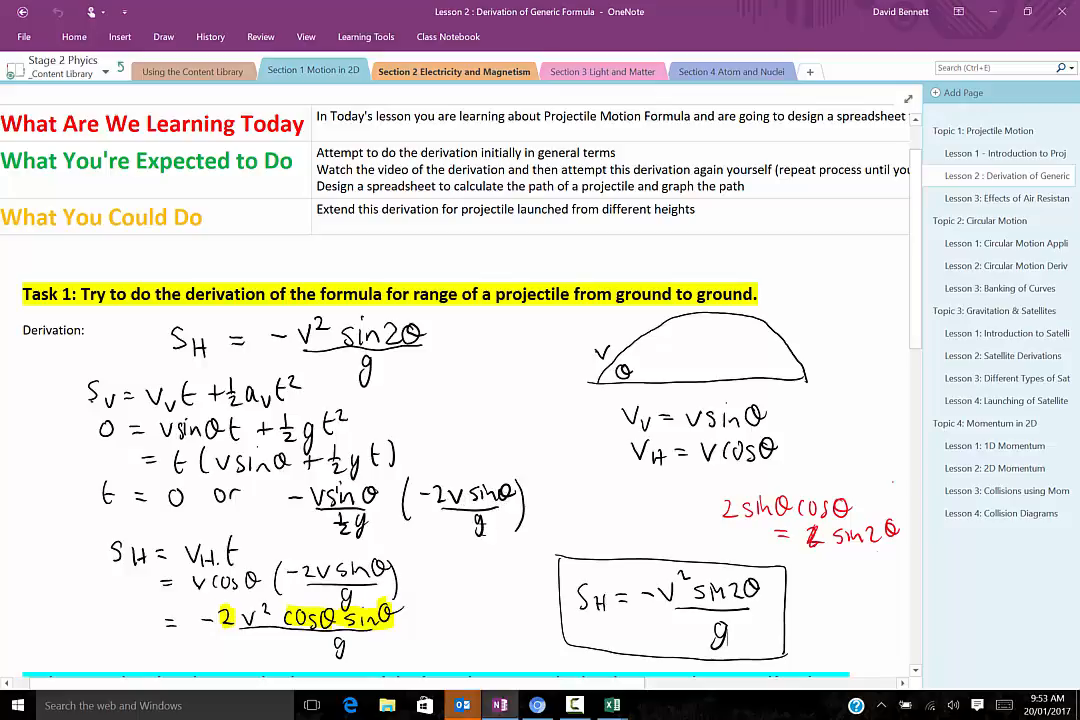
- Switch back to the Excel workbook and enter the time of flight formula =-2*($B$3*SIN(B7)/$B$4) in E7, accepting the suggested formula correction
mouse_move(606, 706)
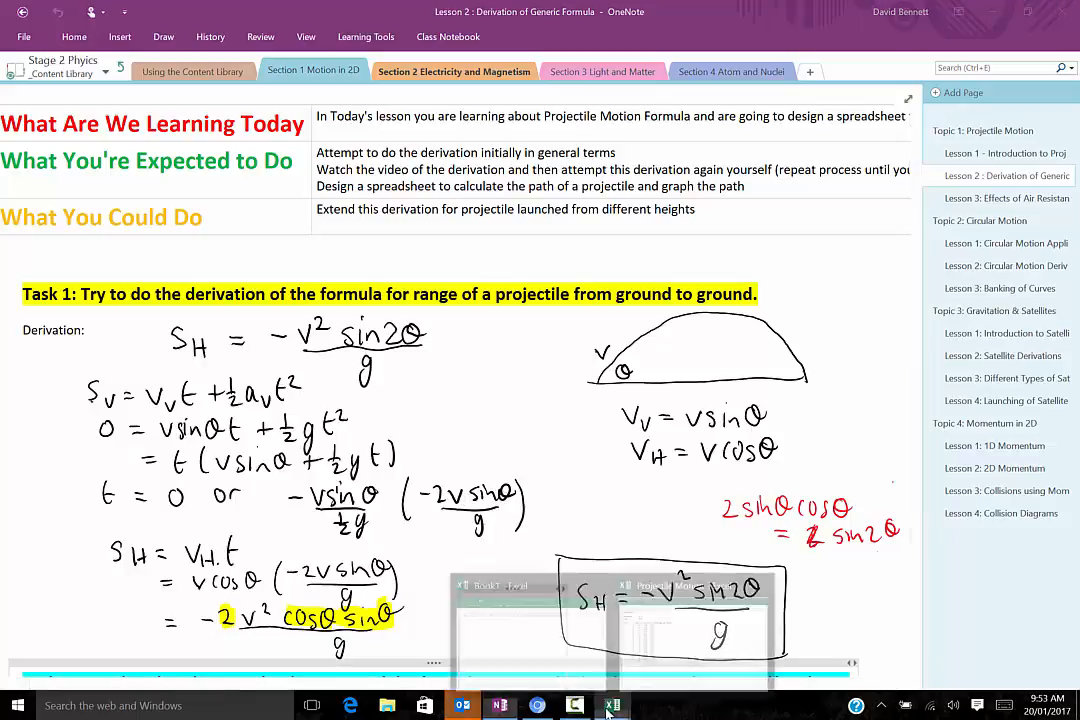
click(586, 540)
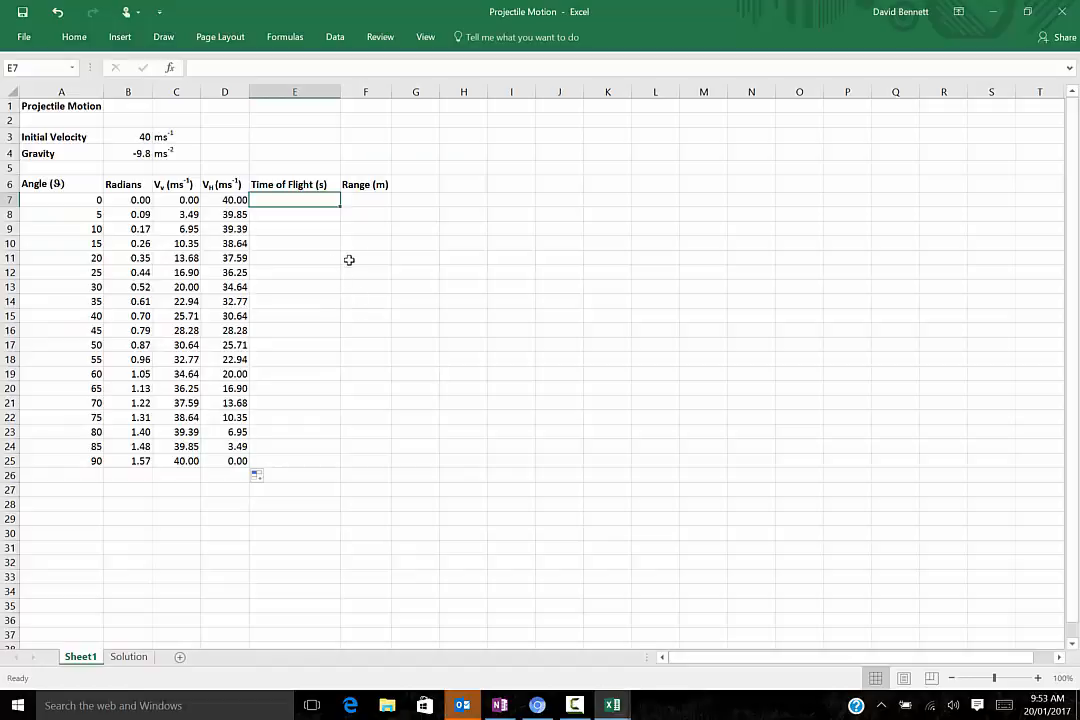
text(=)
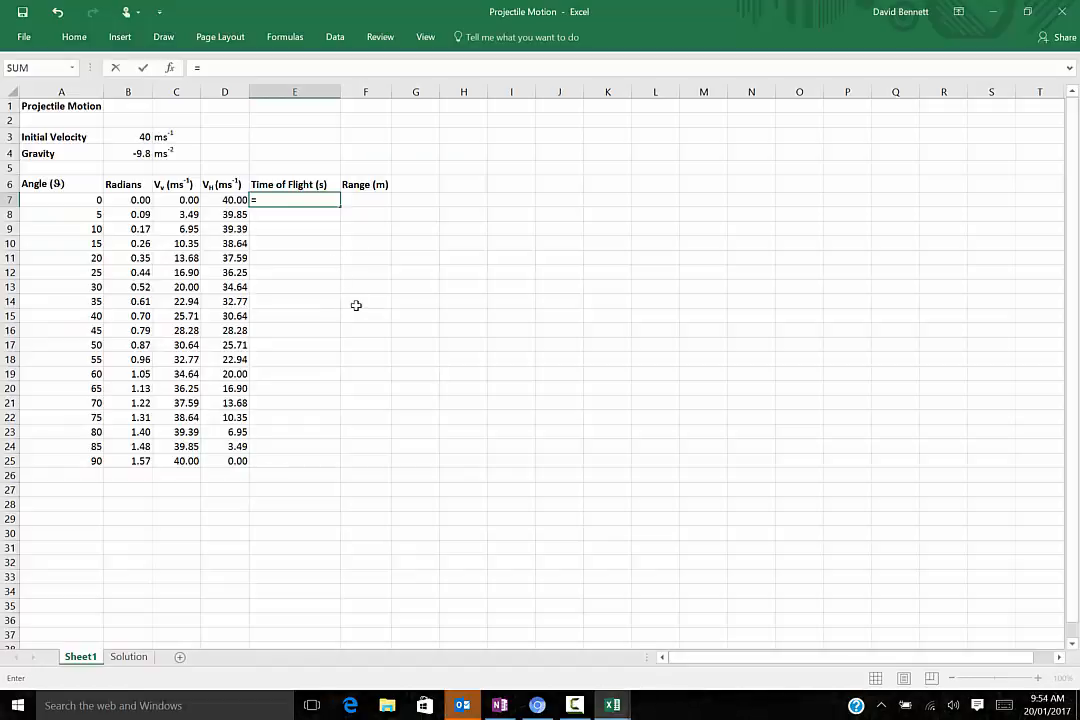
text(-2()
click(134, 137)
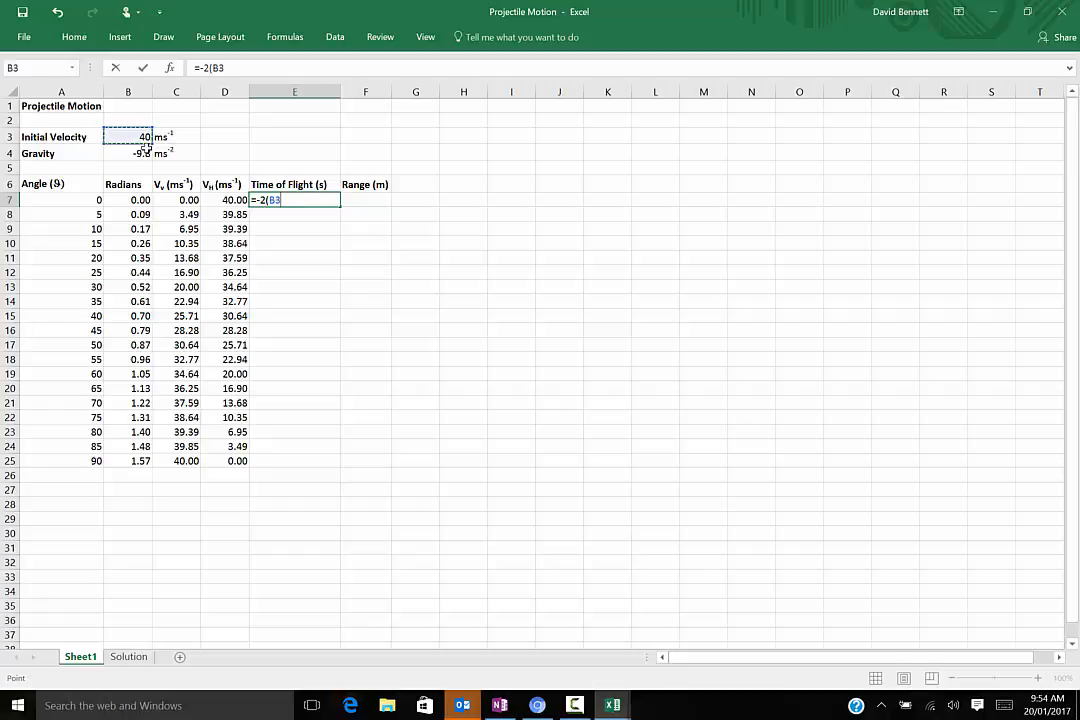
key(F4)
text(*sin)
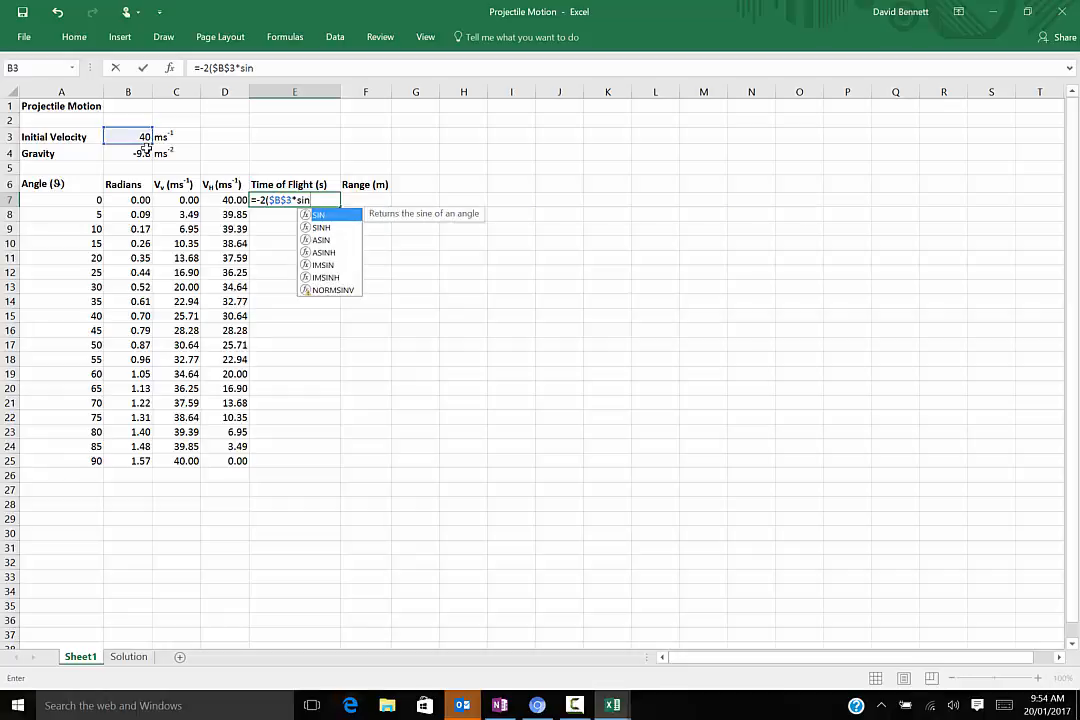
text(()
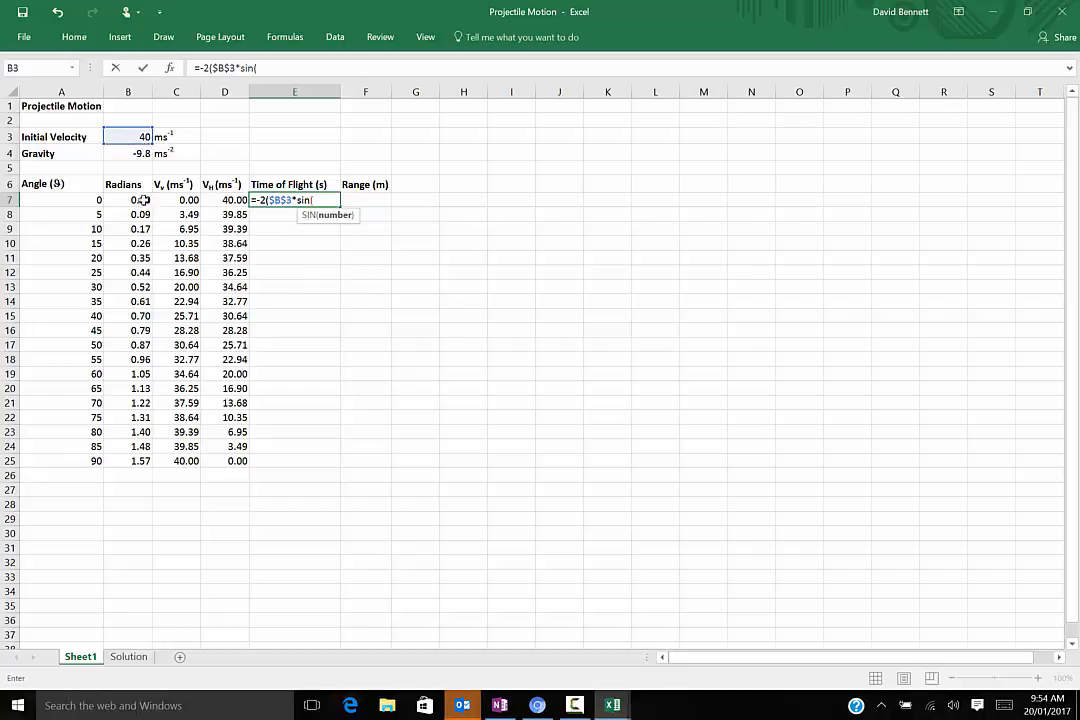
click(140, 200)
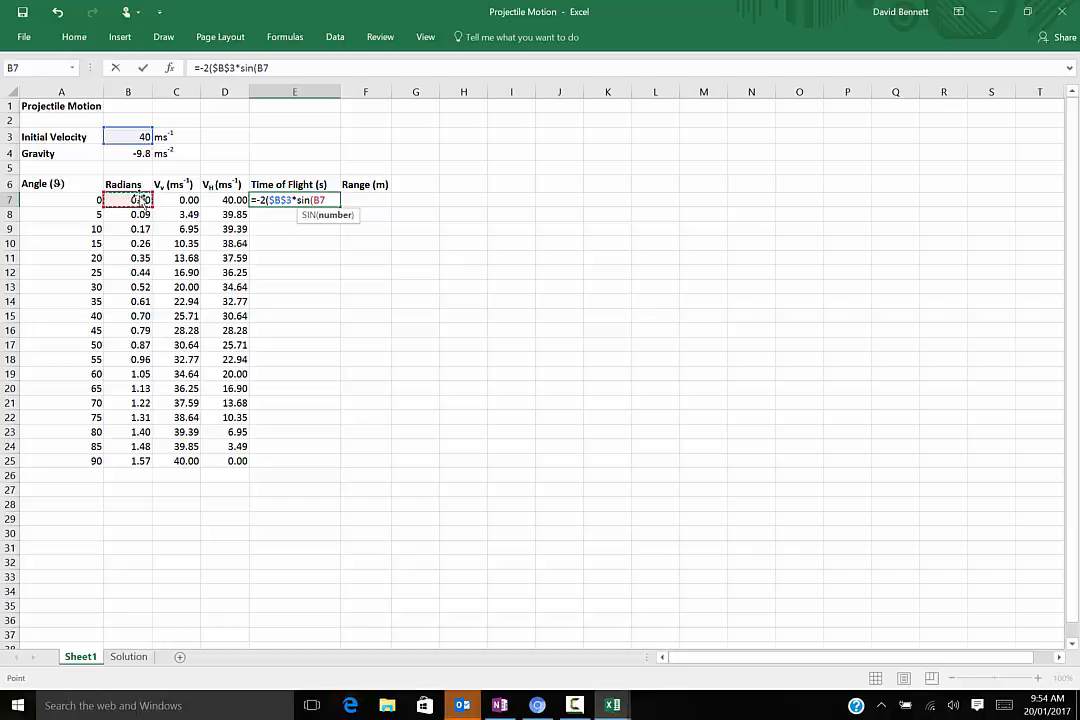
text()/)
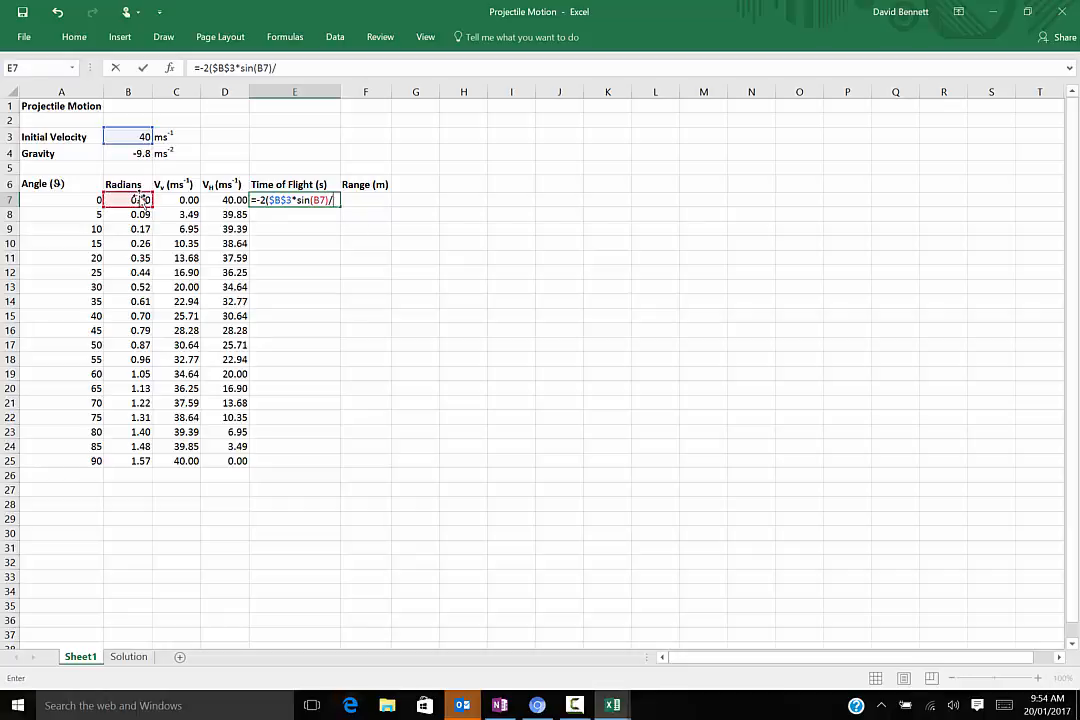
click(126, 153)
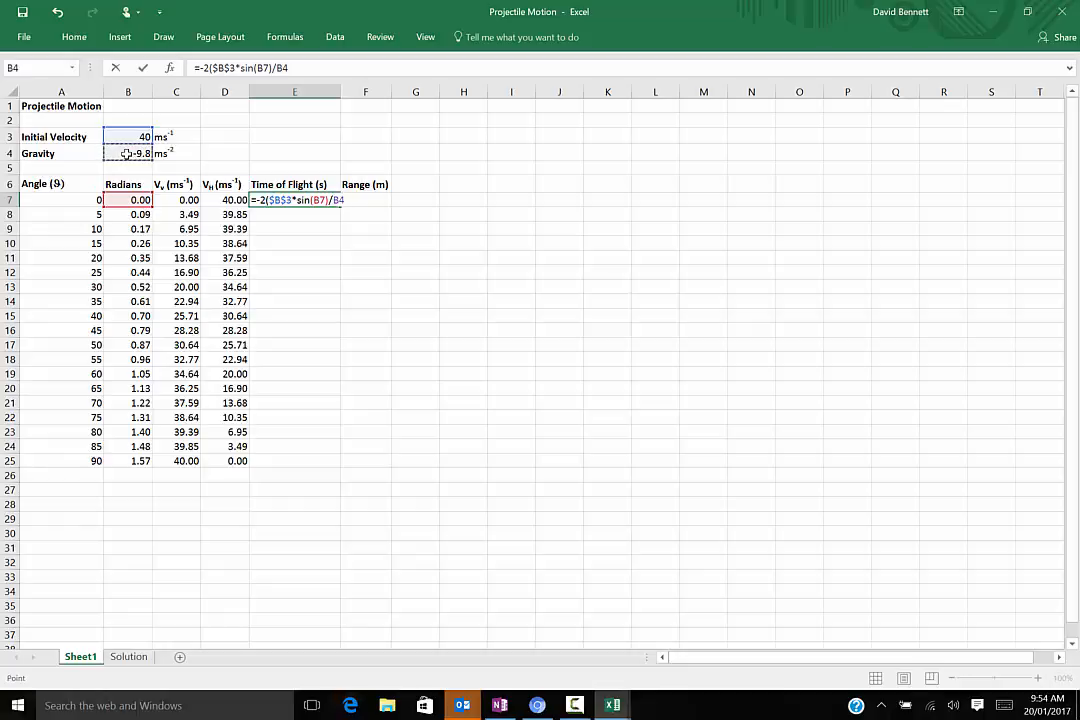
key(F4)
key(Return)
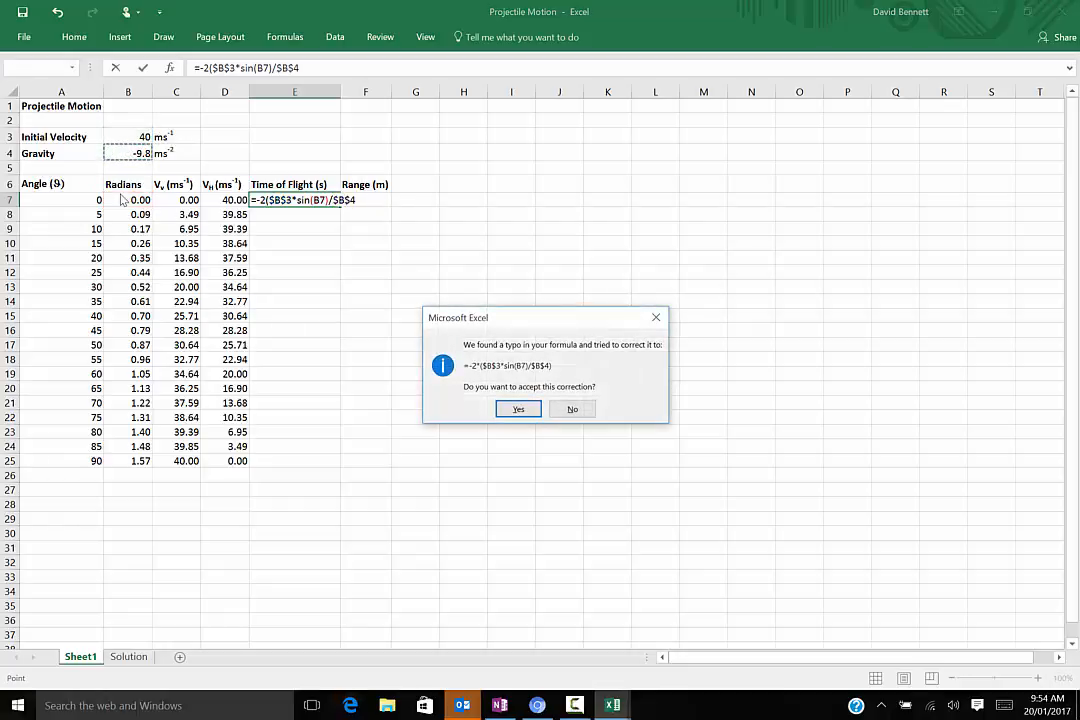
click(518, 409)
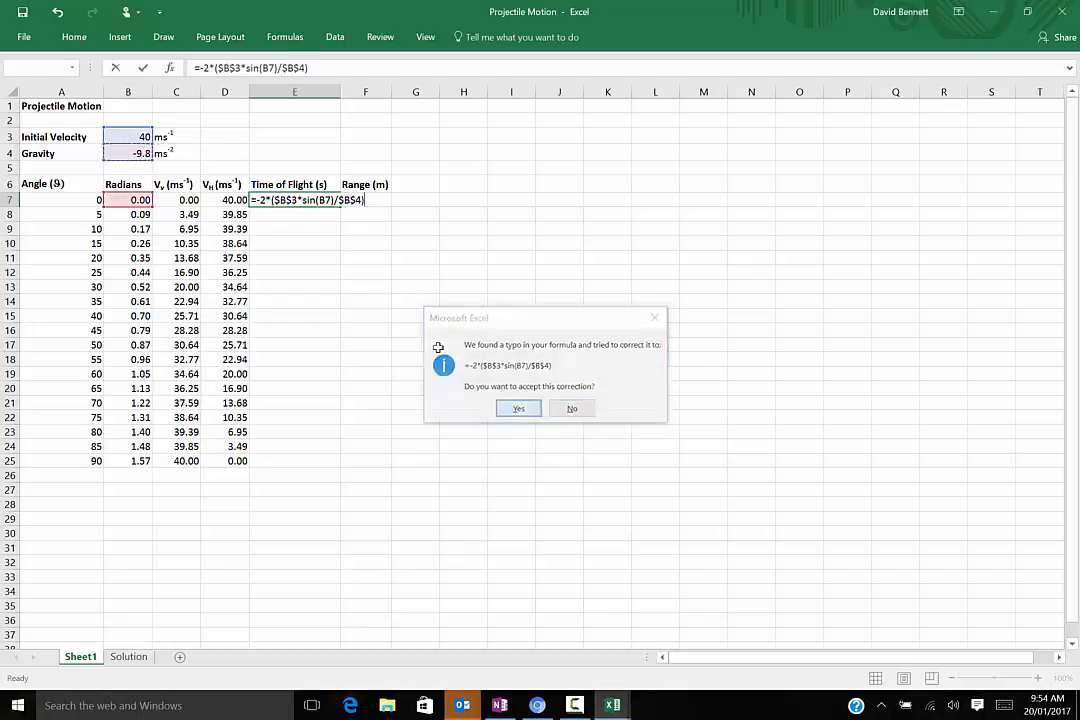
click(320, 202)
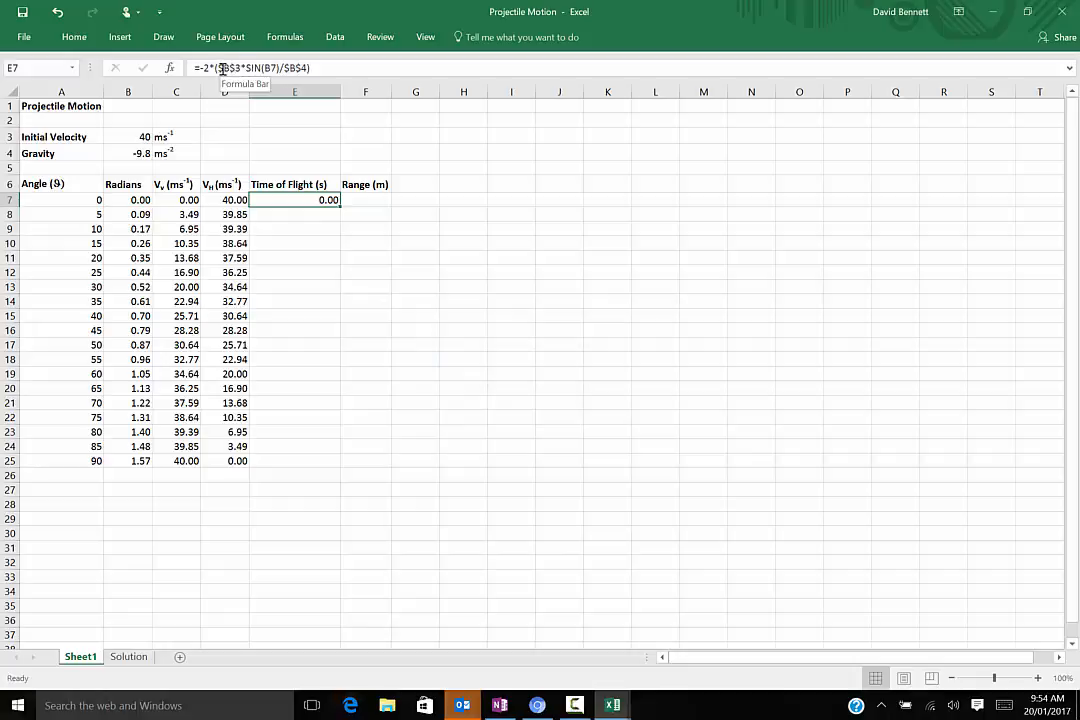
click(221, 68)
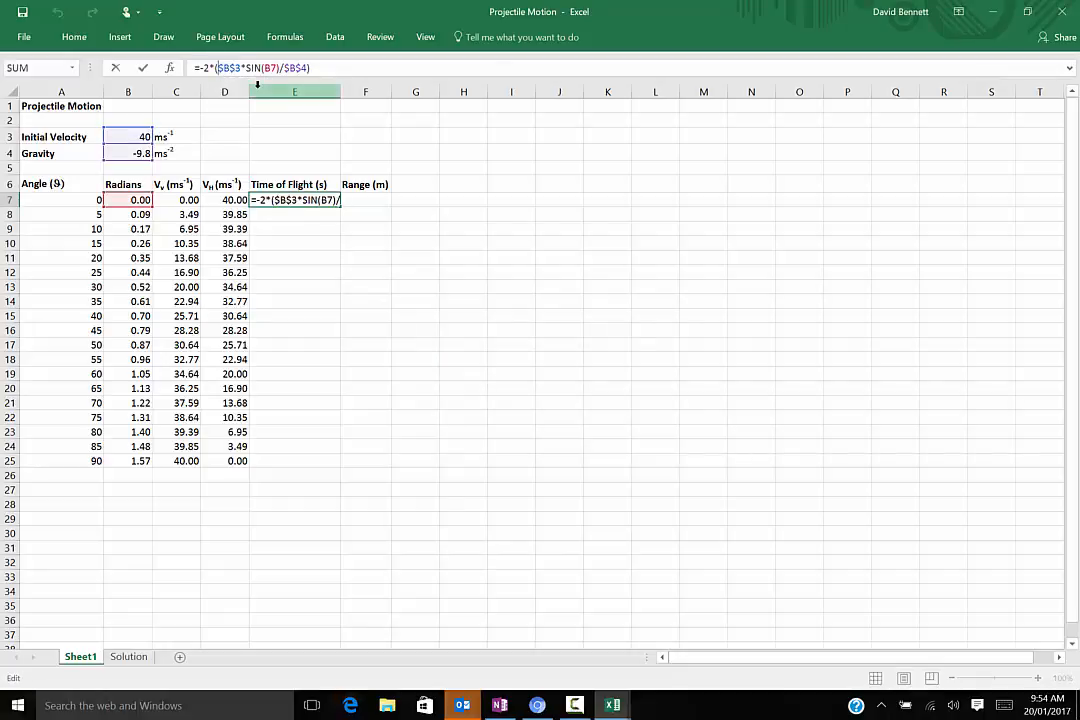
click(320, 301)
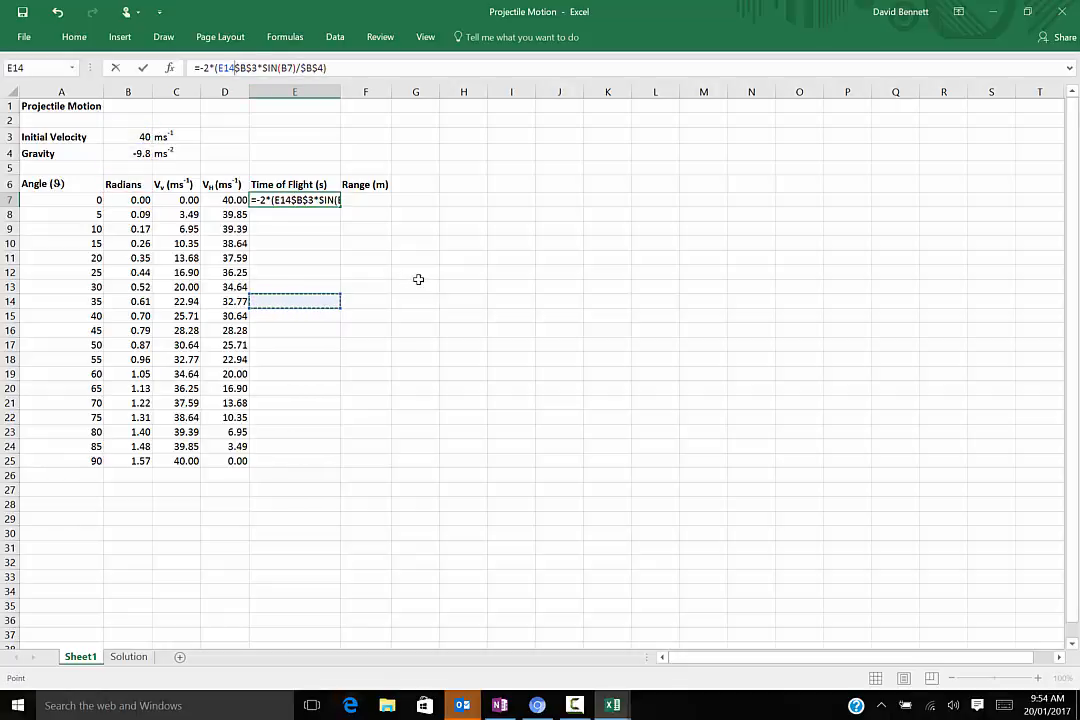
key(Escape)
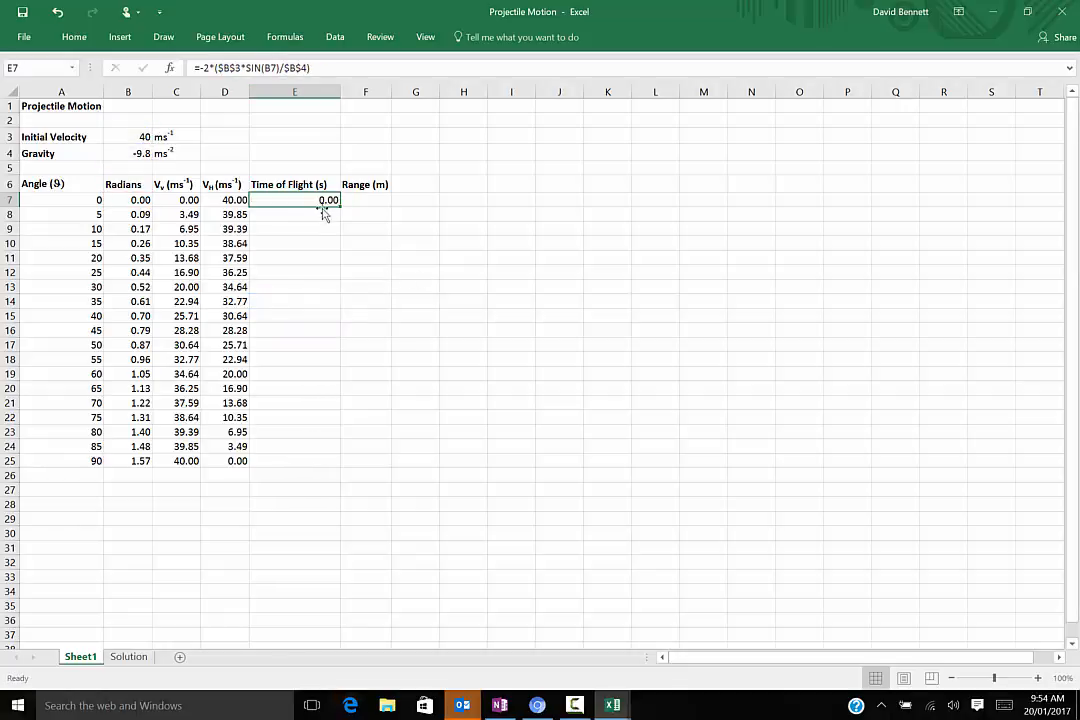
- Fill the time of flight formula from E7 down to E25
drag(343, 204, 353, 461)
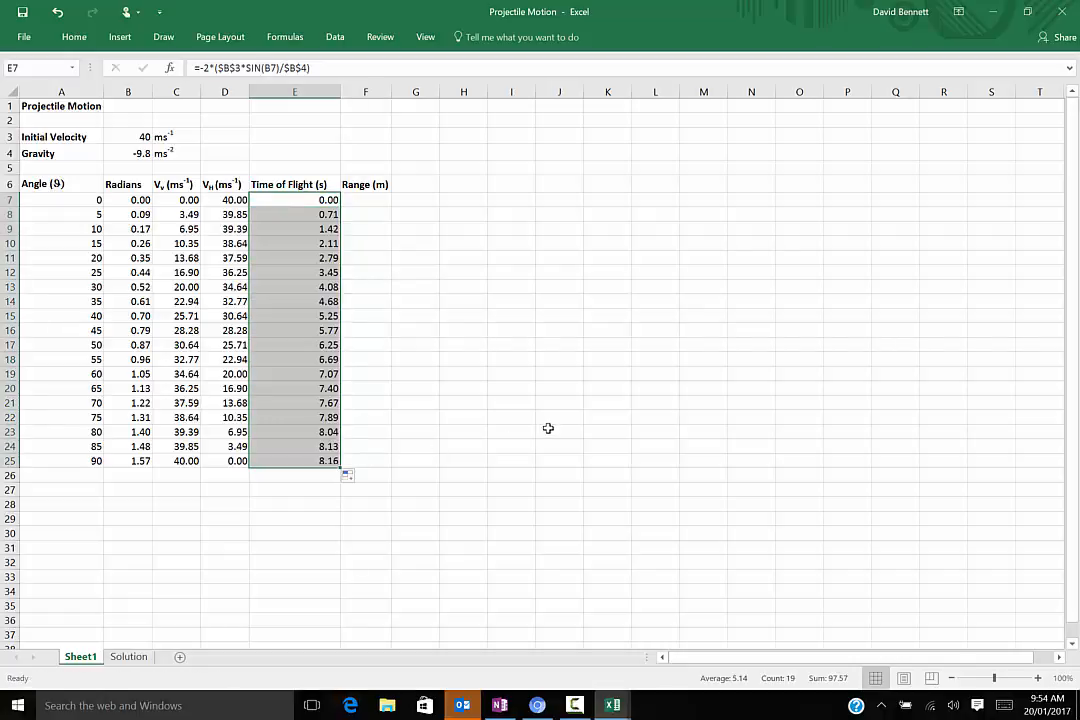
click(450, 360)
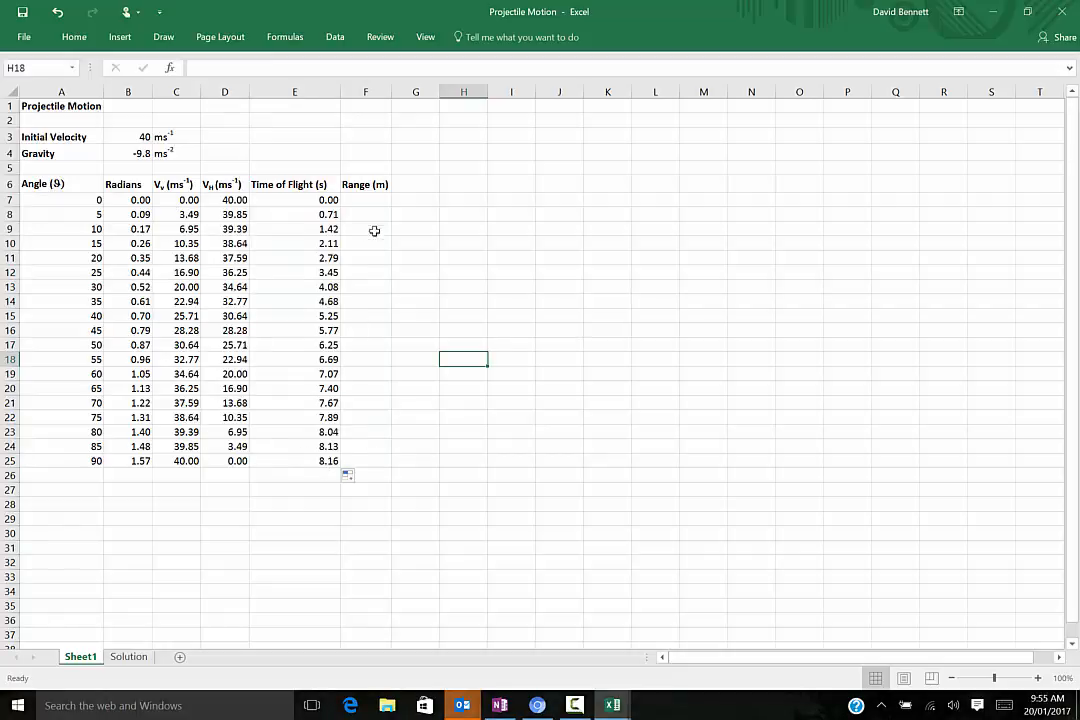
- Begin the range formula in F7 as =-(B3^2*sin(2*B7)/B4, using the initial velocity, radians and gravity cells
click(371, 197)
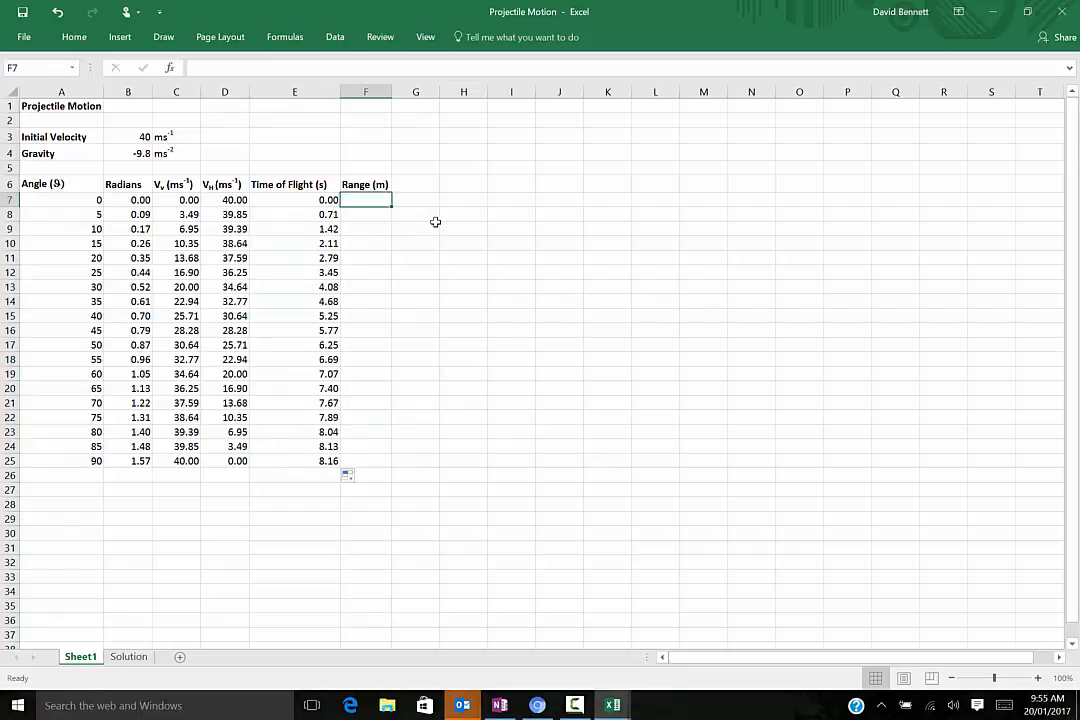
text(=-()
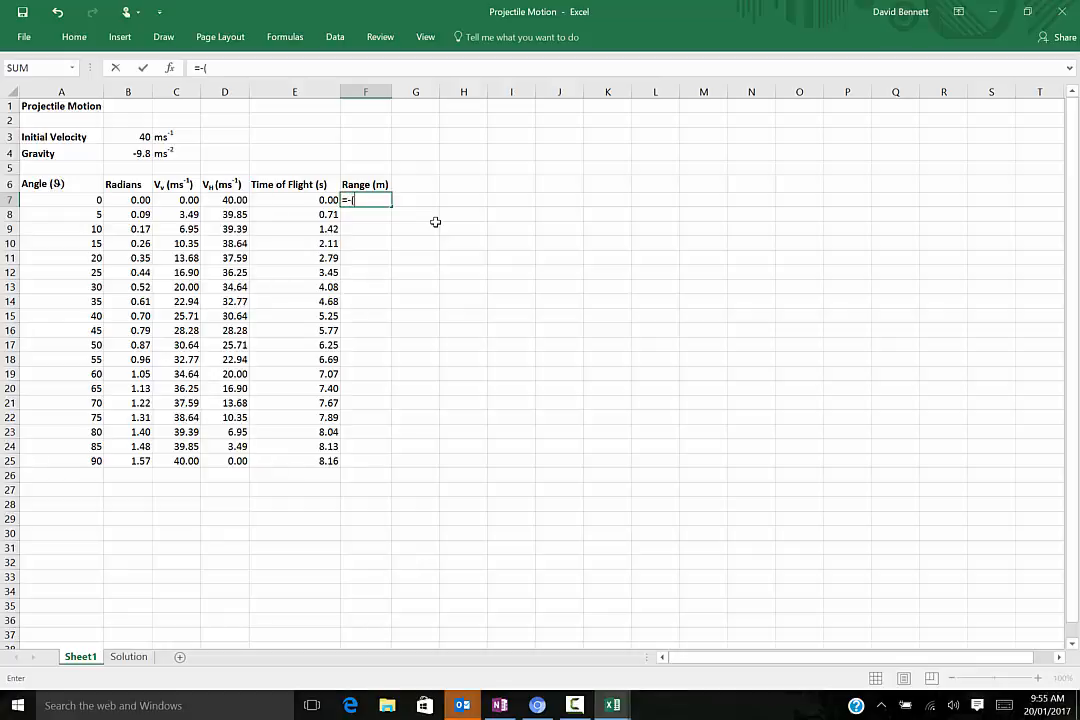
click(142, 137)
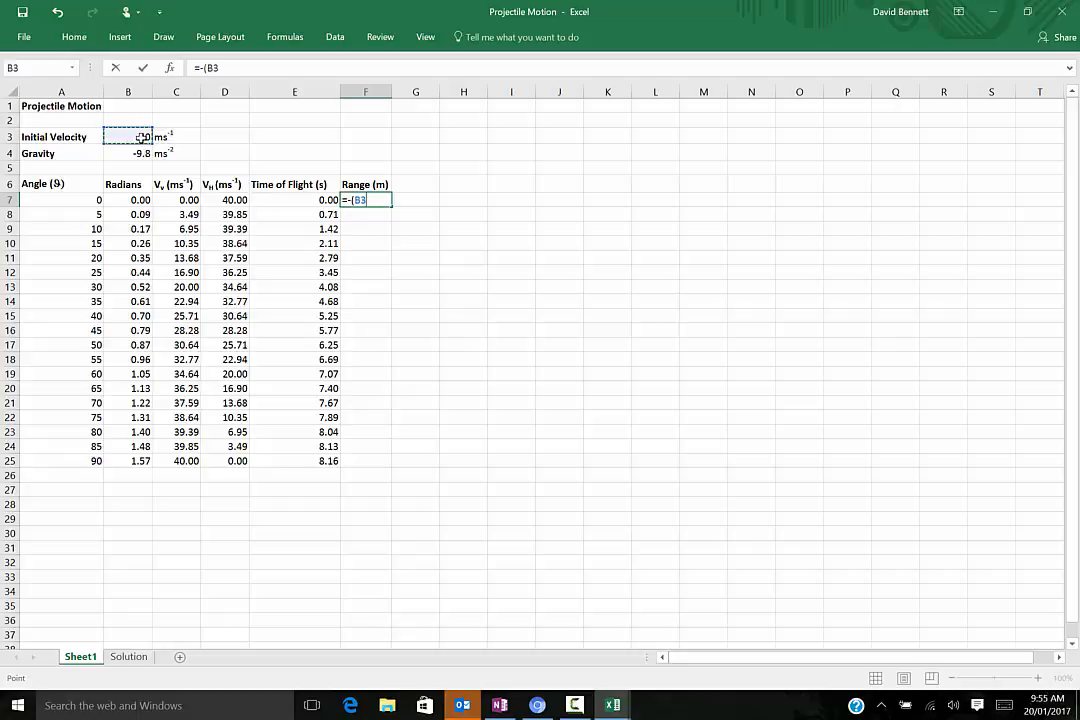
text(^2*)
text(sin)
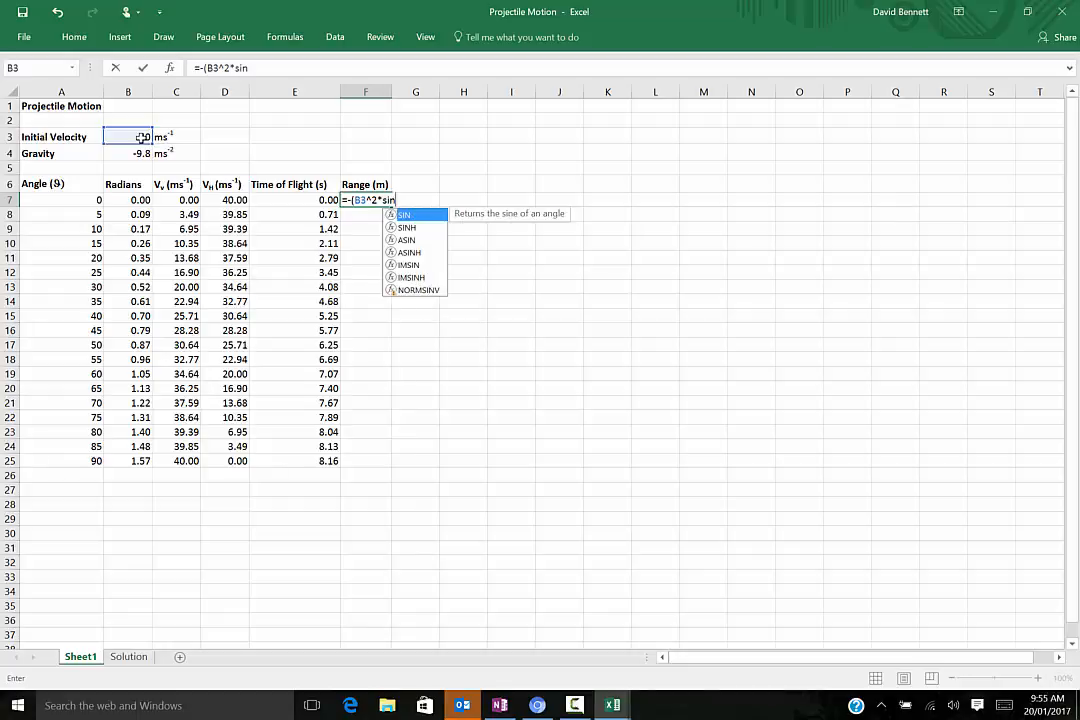
text(()
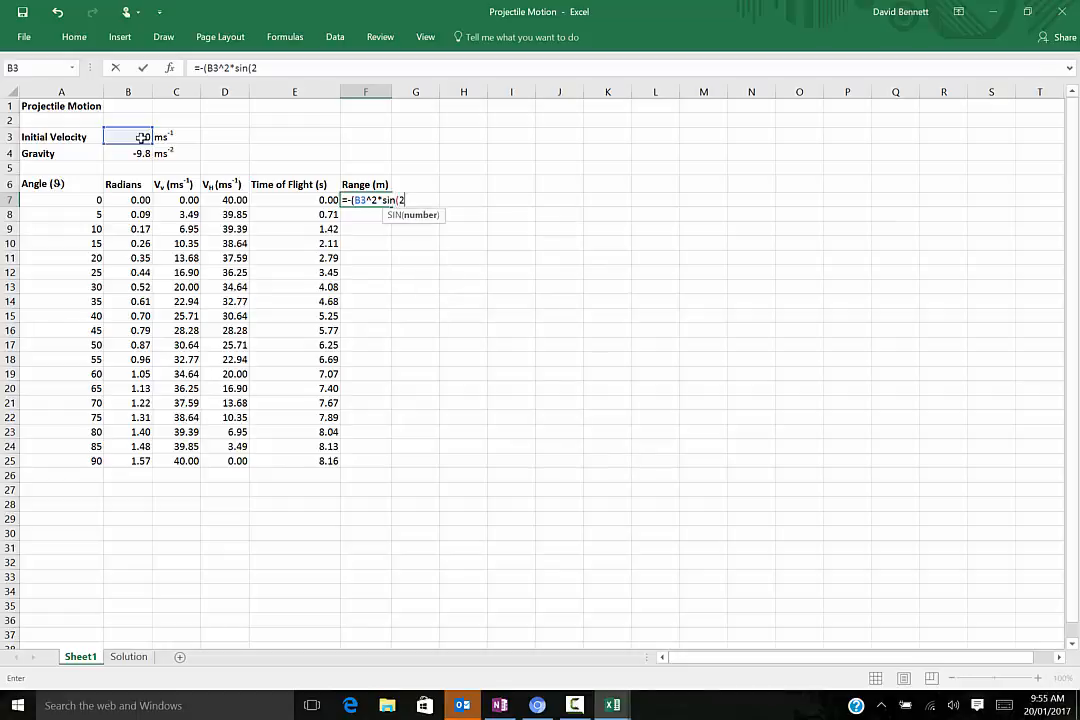
text(2*)
click(137, 200)
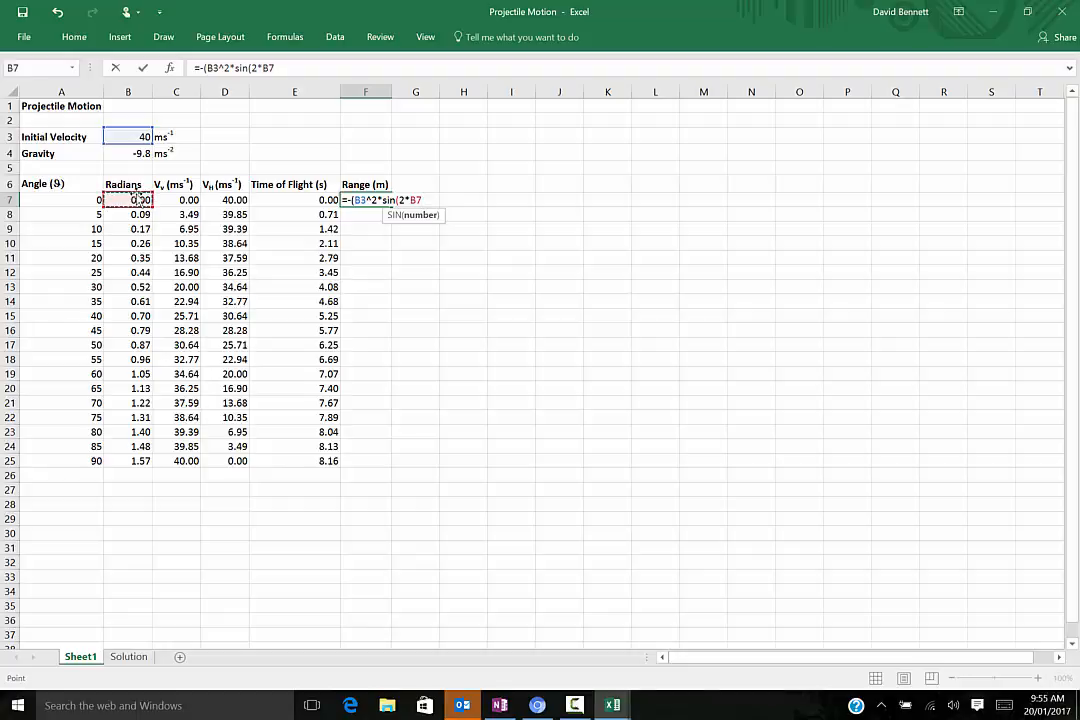
text())
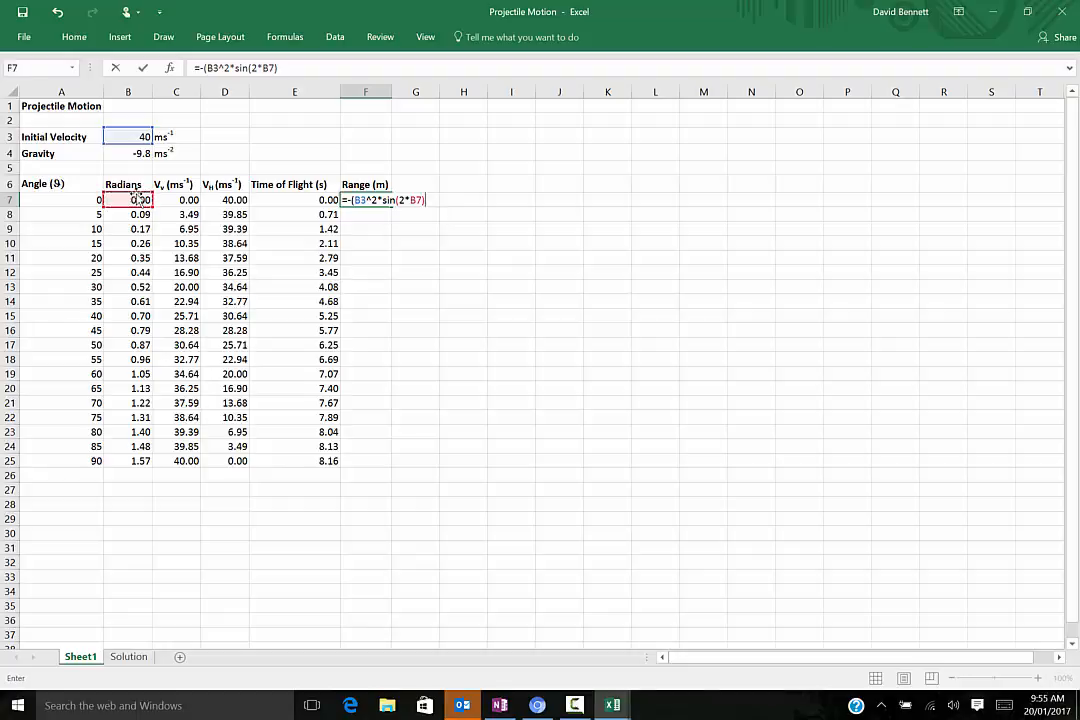
text(/)
click(152, 156)
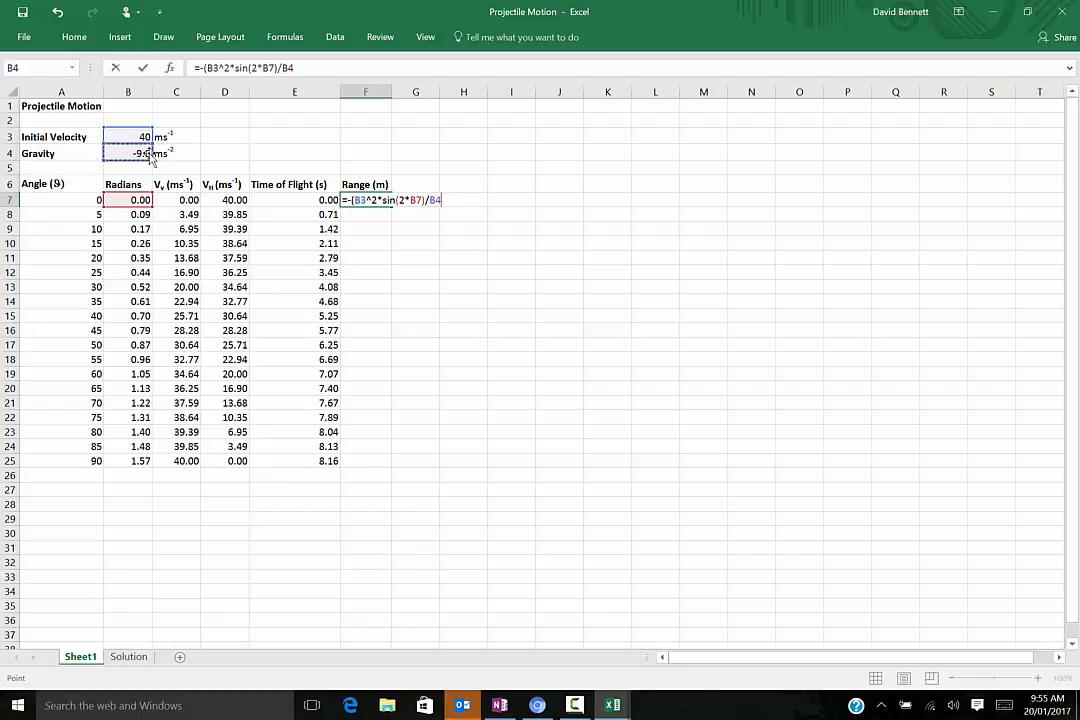
- Make the gravity and velocity references absolute, completing F7 as =-($B$3^2*SIN(2*B7)/$B$4) with the suggested correction accepted
click(176, 620)
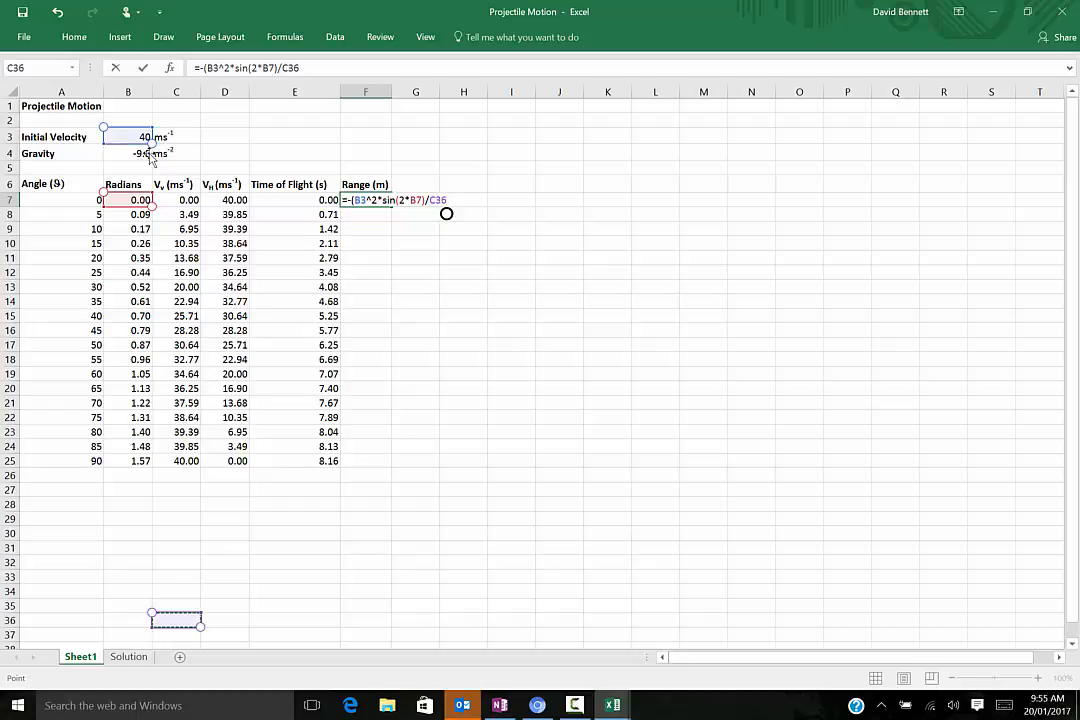
key(BackSpace)
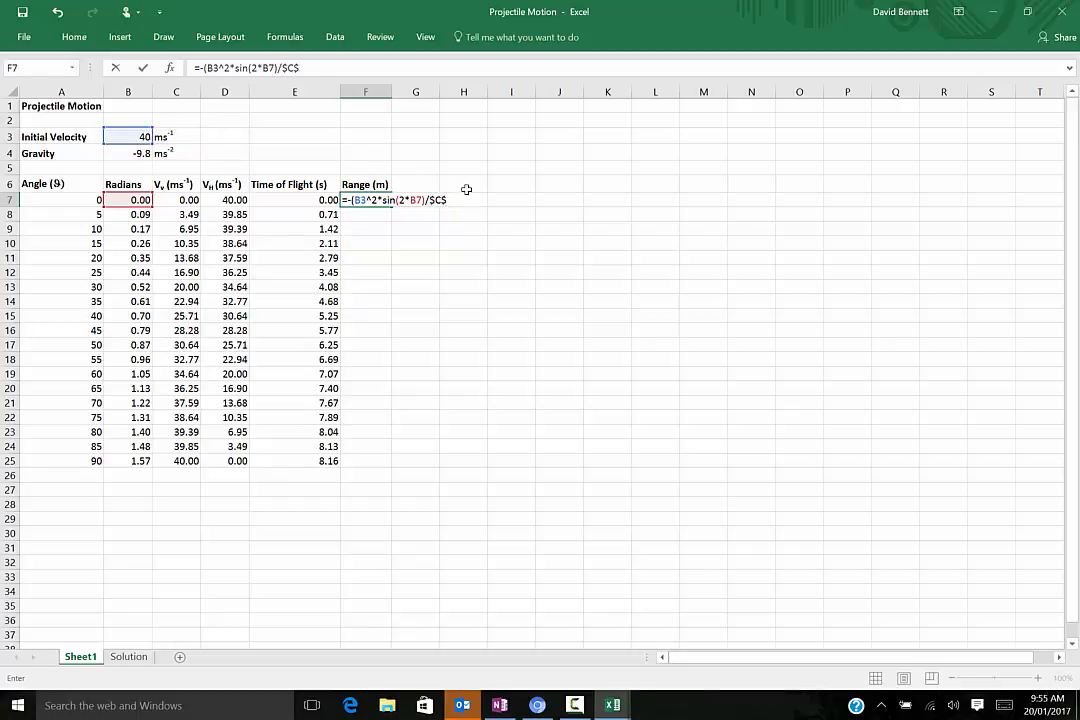
text(4)
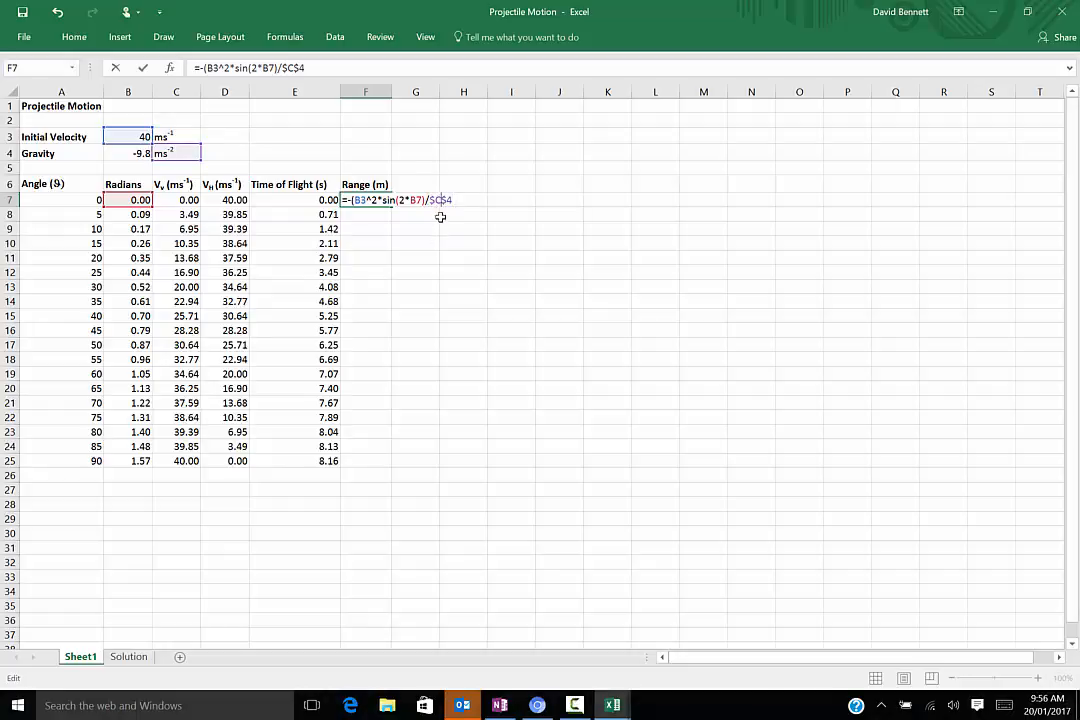
key(BackSpace)
text(B)
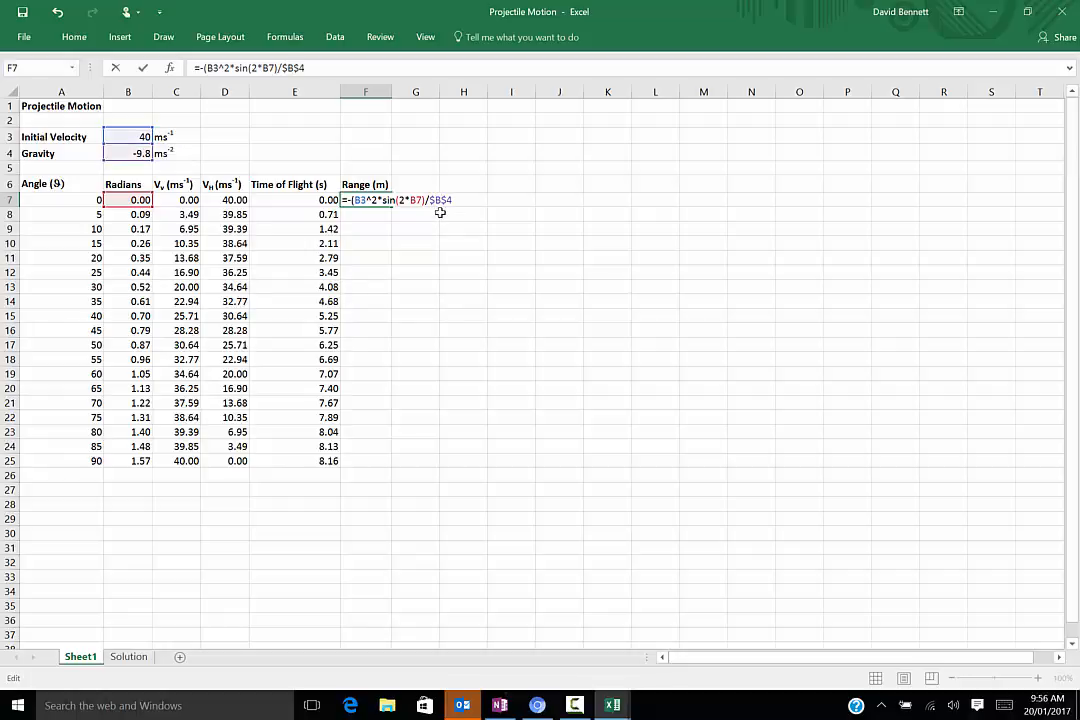
click(363, 201)
key(F4)
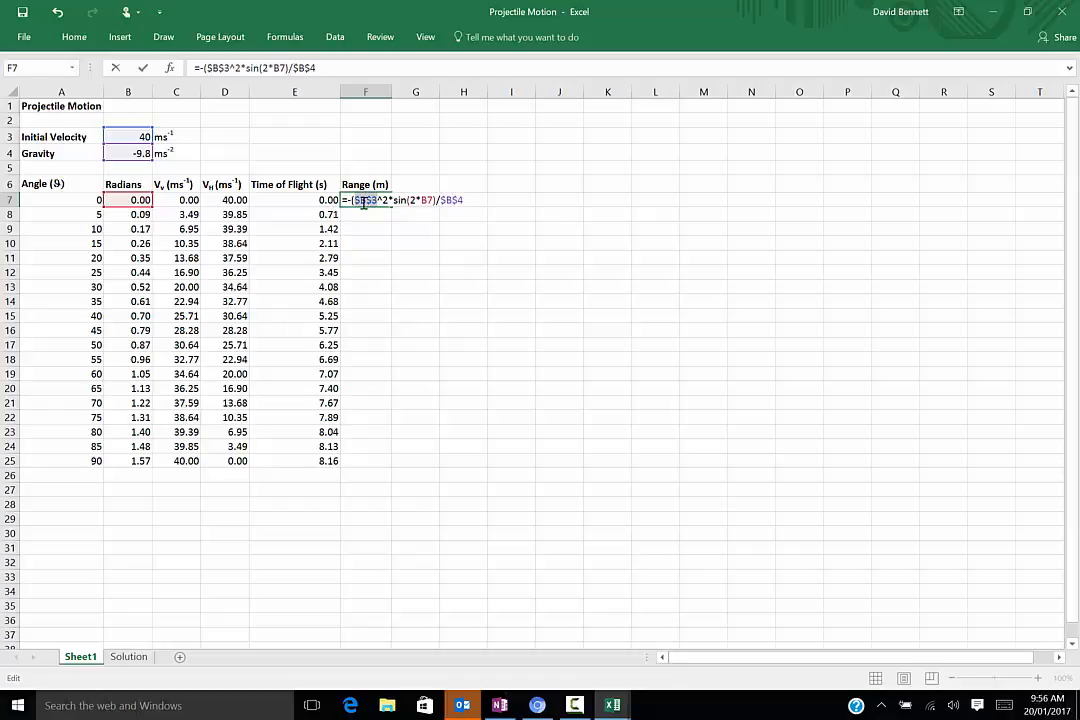
key(Return)
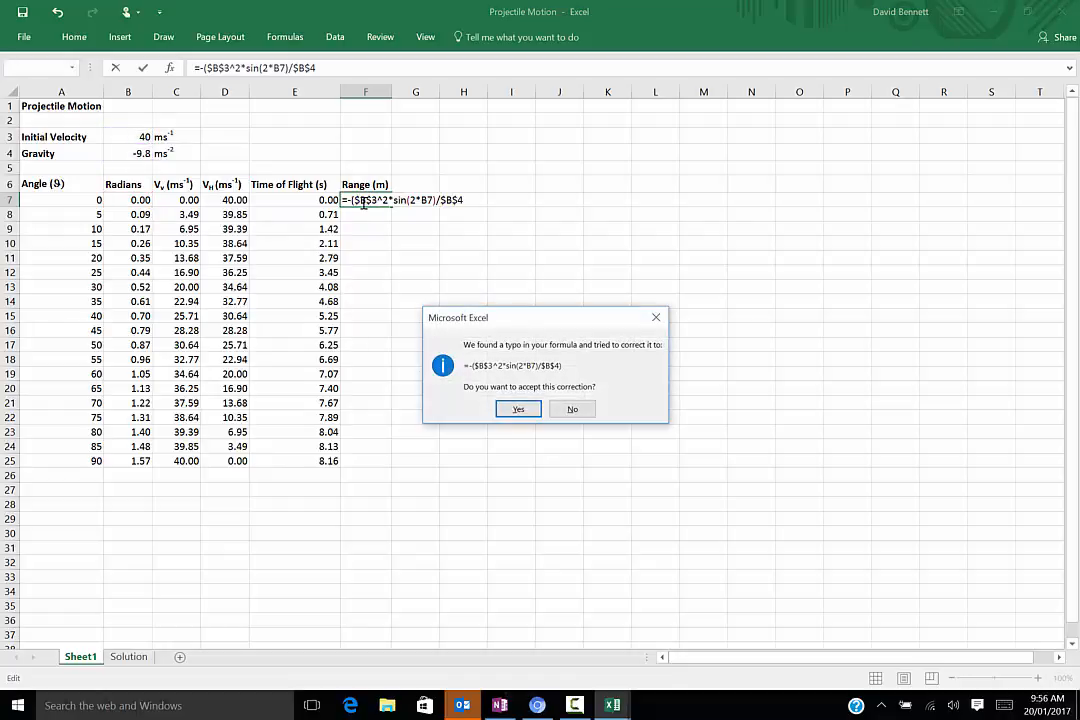
click(519, 410)
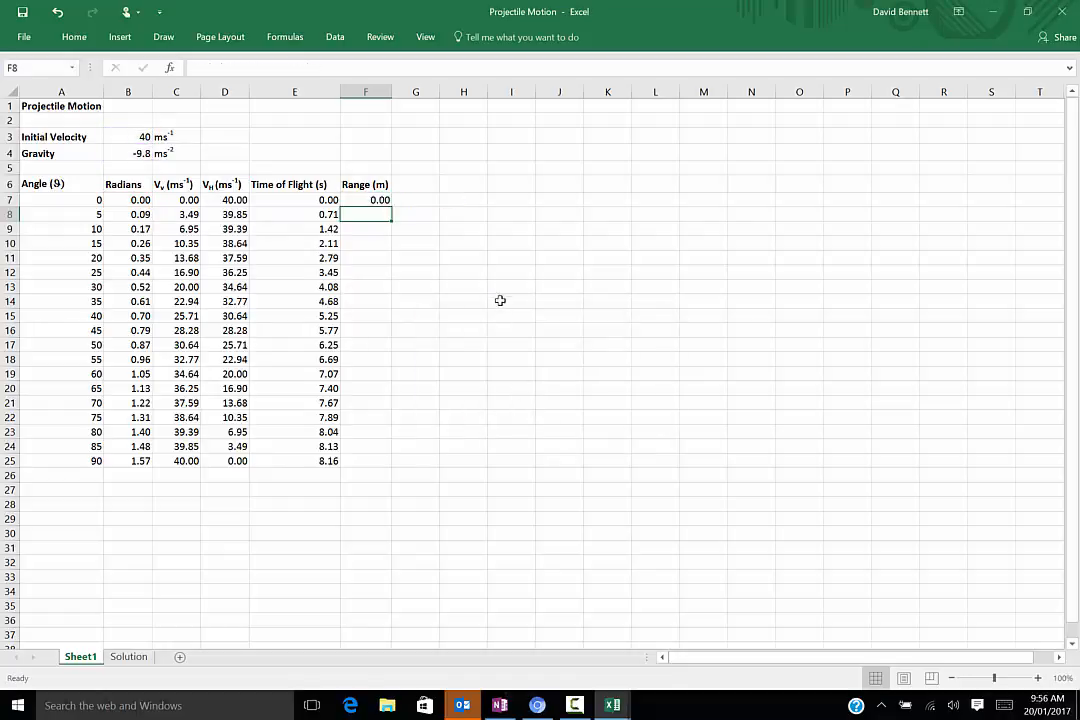
- Fill the range formula from F7 down to F25
click(386, 200)
drag(393, 207, 416, 457)
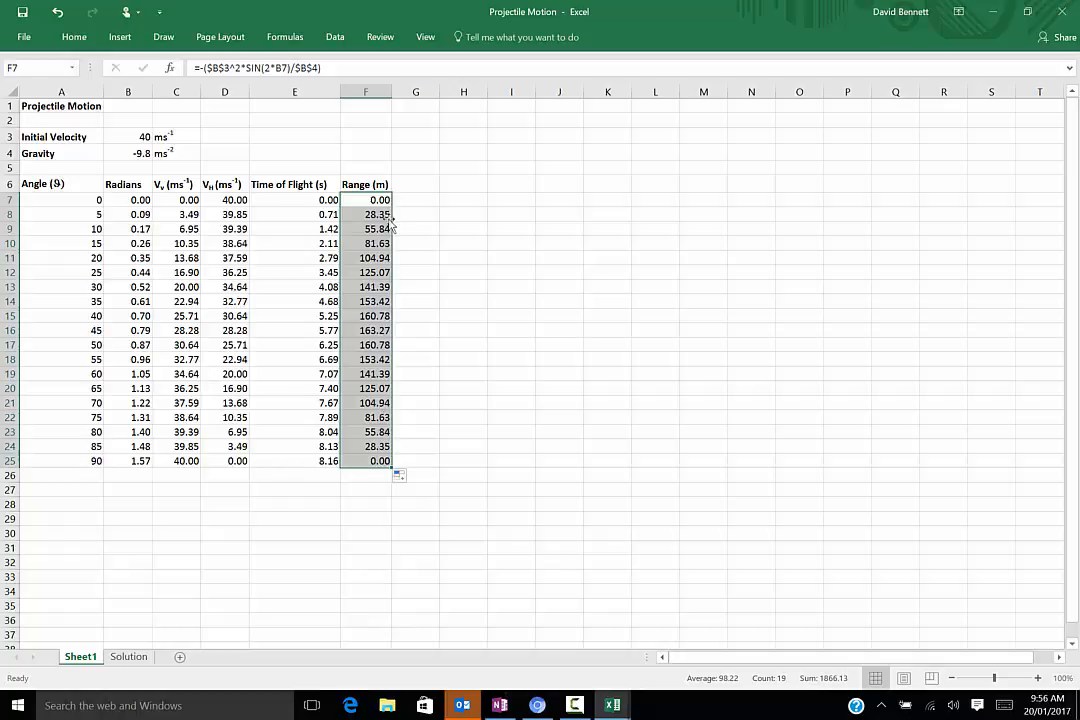
click(474, 272)
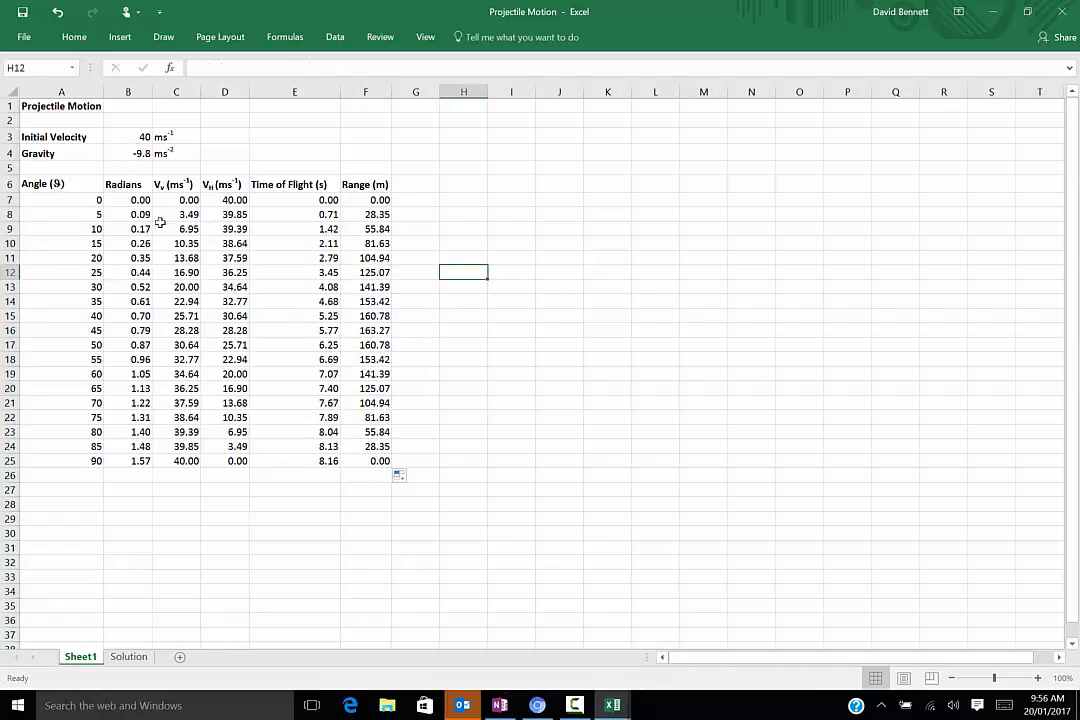
- Centre the contents of the whole results table, A6:F25, including its headings
drag(40, 184, 354, 457)
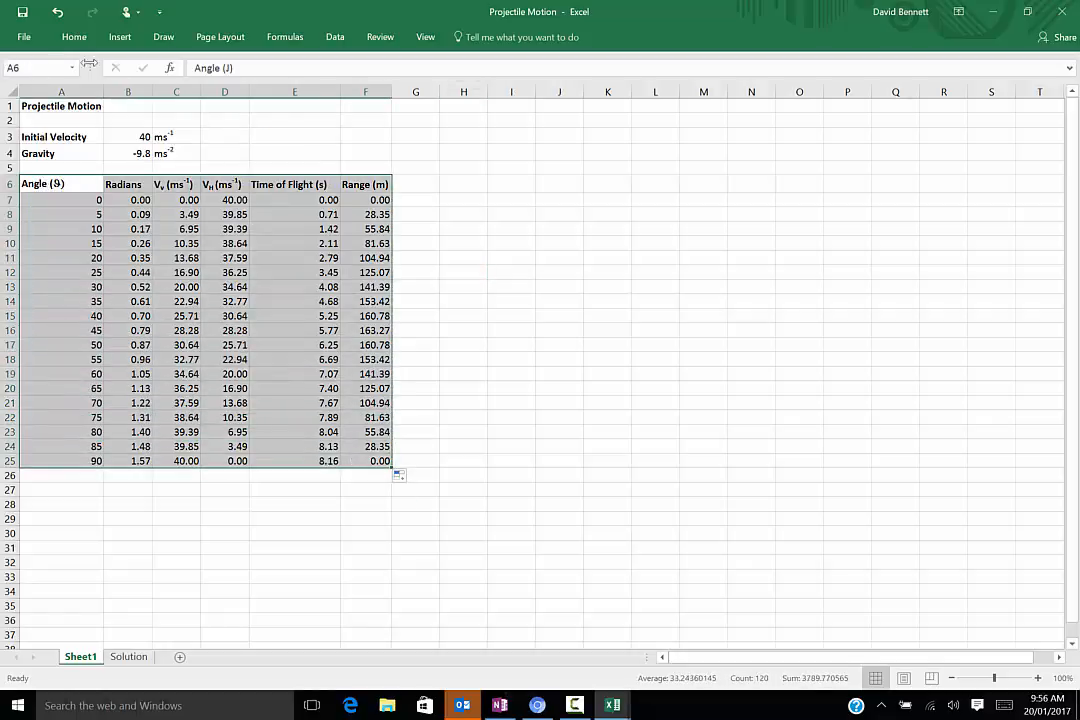
click(74, 37)
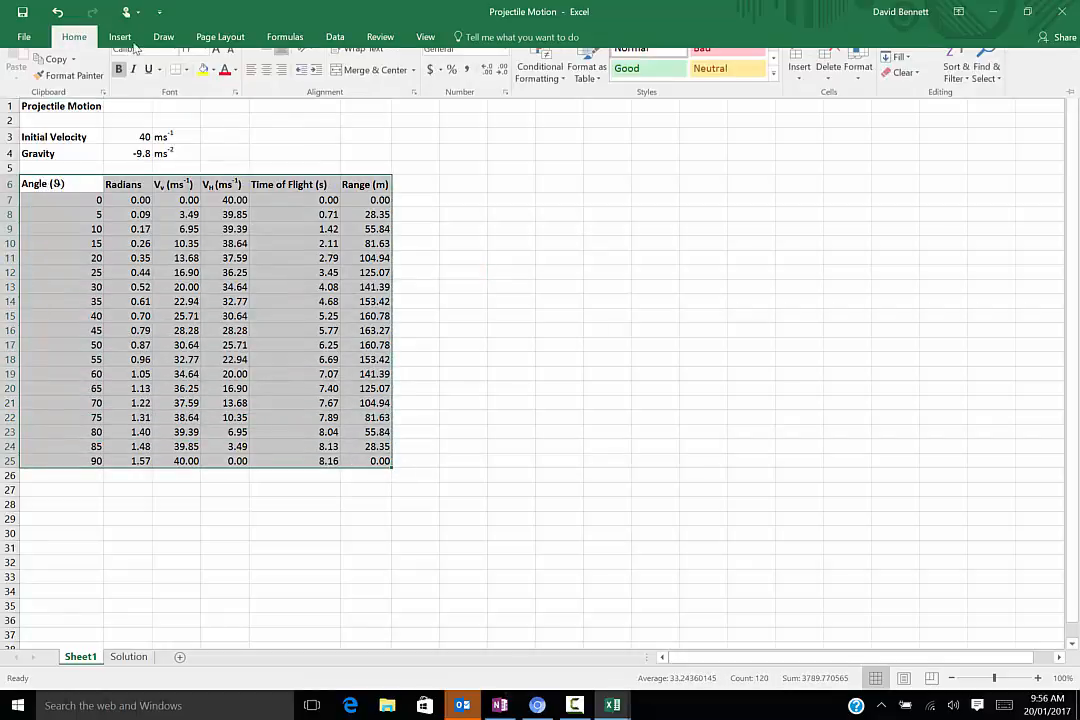
click(266, 85)
click(528, 288)
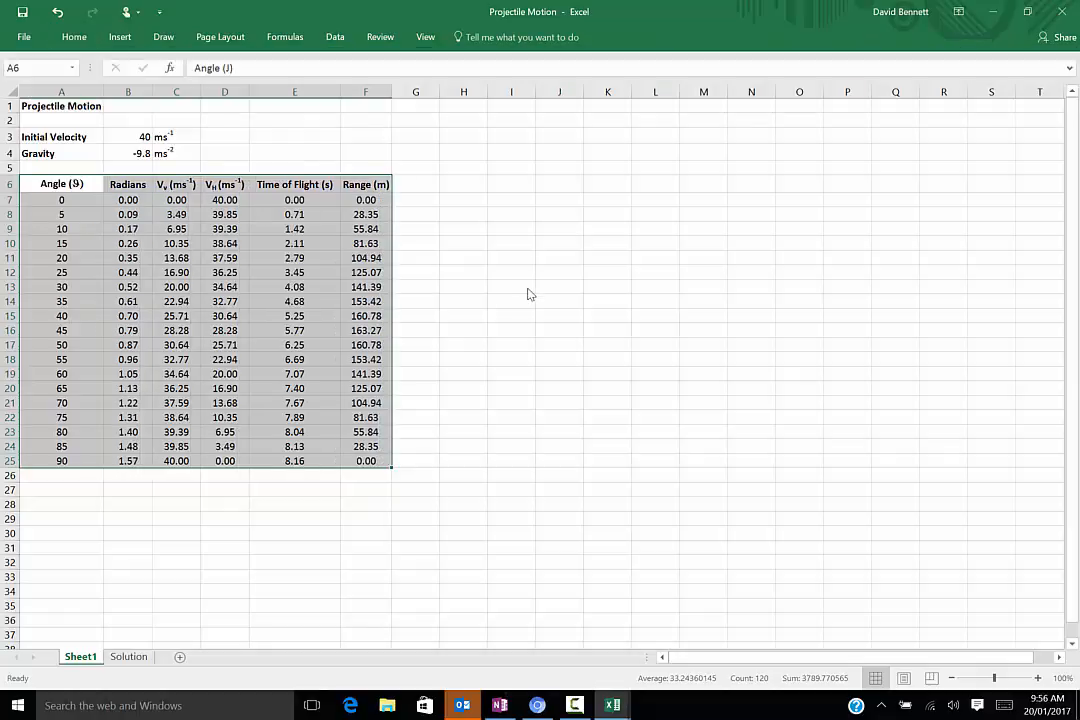
click(527, 288)
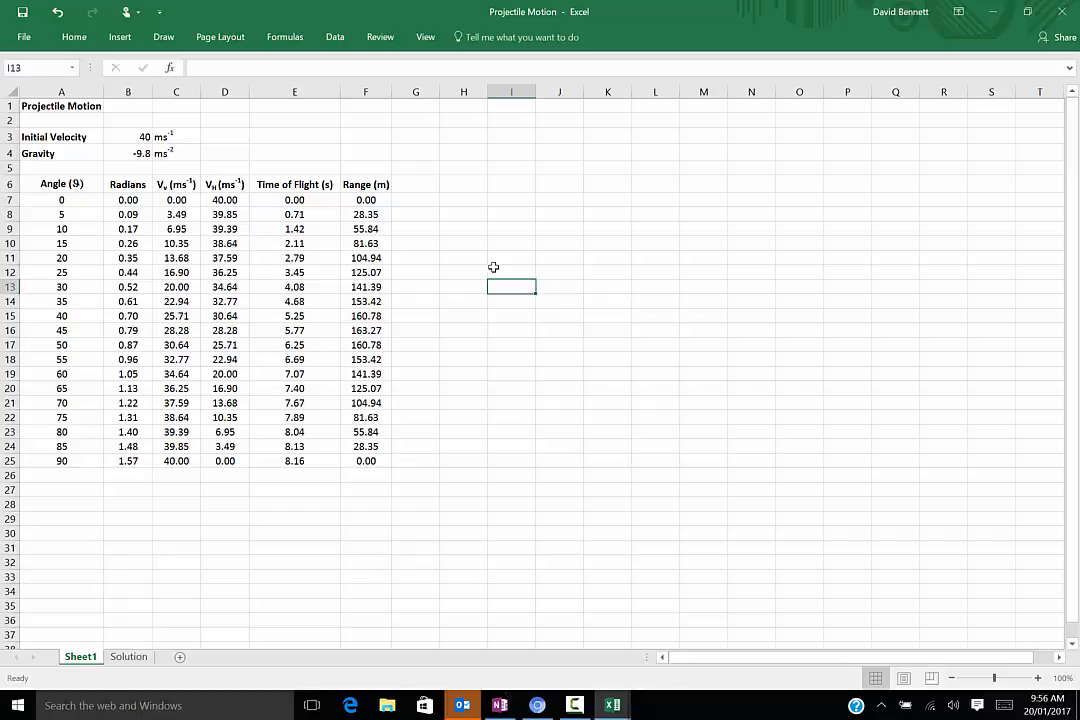
- Copy the vertical velocity heading from C6 into the empty cell E3, keeping its superscript and subscript formatting
click(178, 184)
right_click(186, 184)
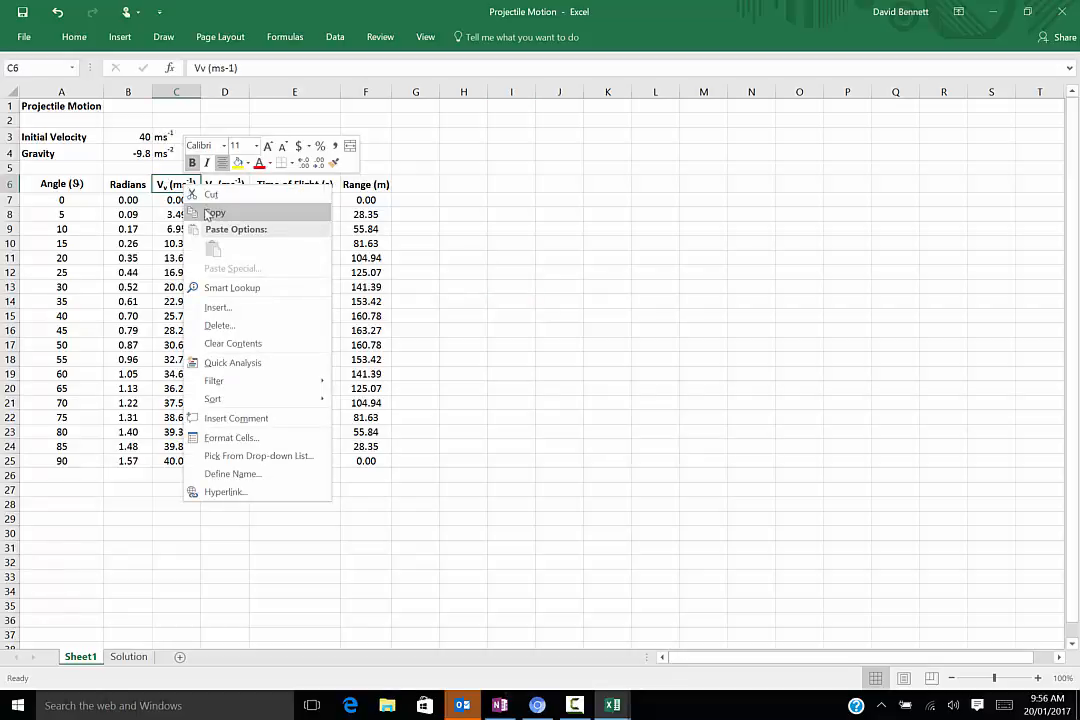
click(214, 212)
click(265, 134)
right_click(265, 134)
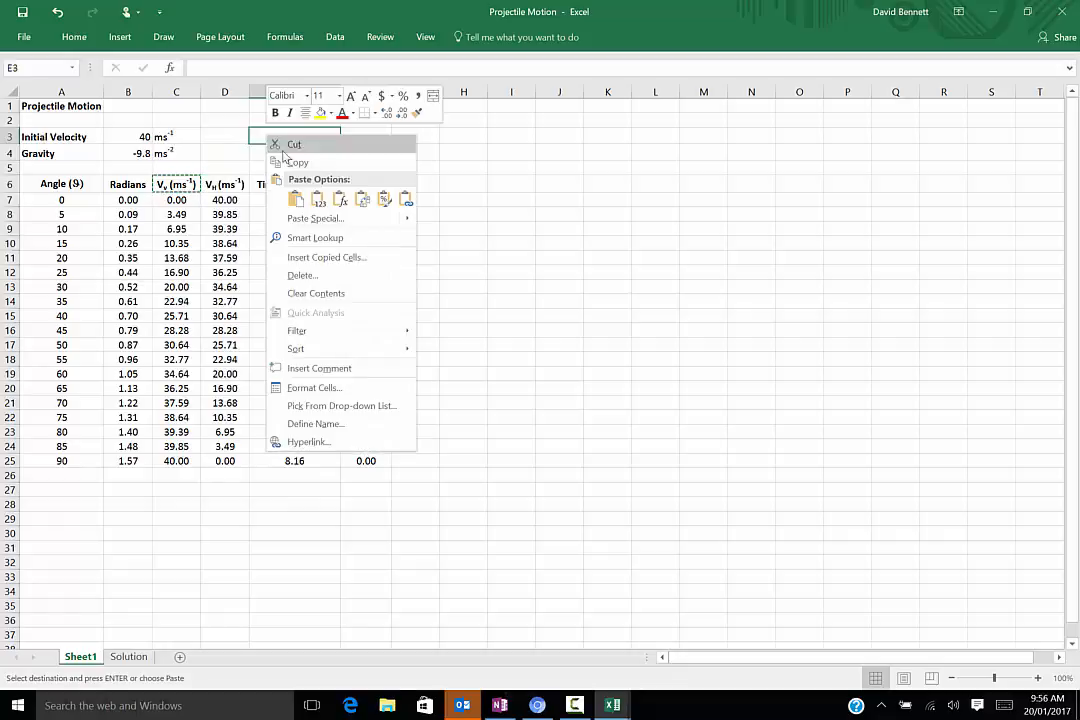
click(291, 200)
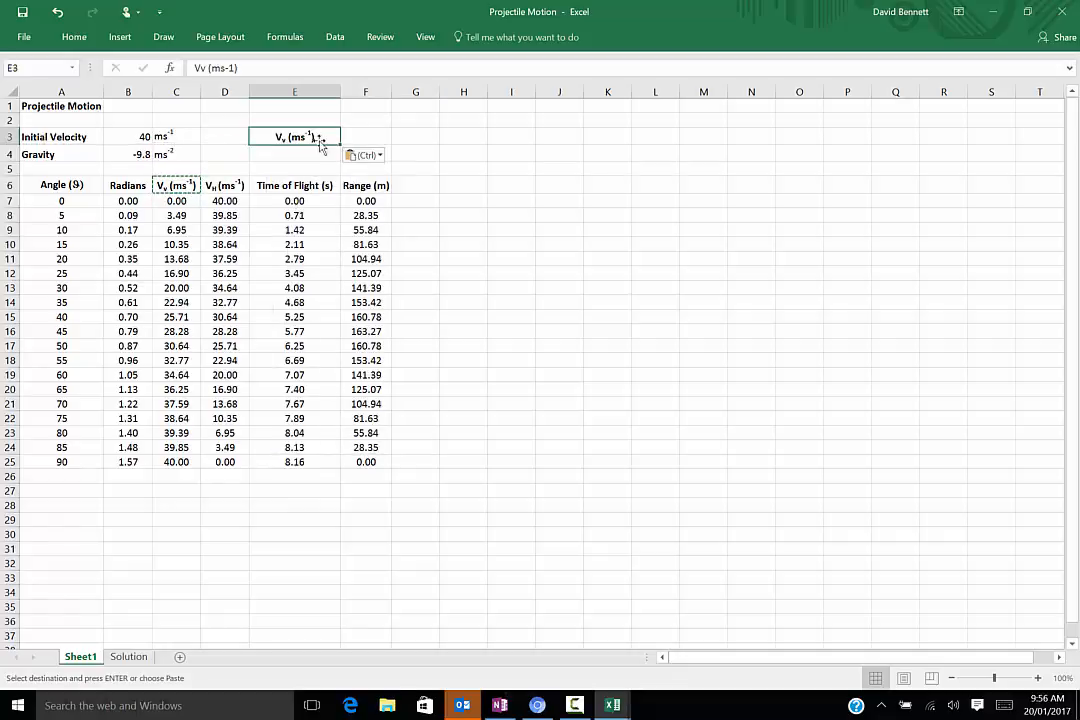
- Trim the text in E3 to just the unit ms-1, removing the Vv symbol and the brackets
click(243, 67)
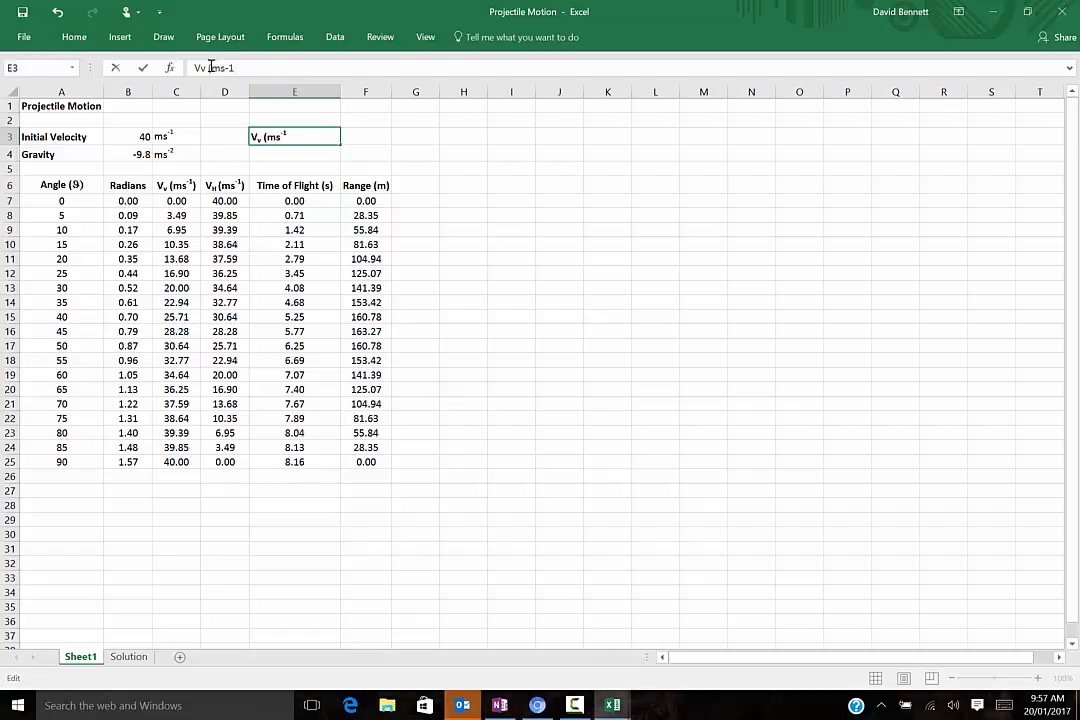
key(BackSpace)
key(BackSpace)
key(BackSpace)
key(BackSpace)
click(606, 202)
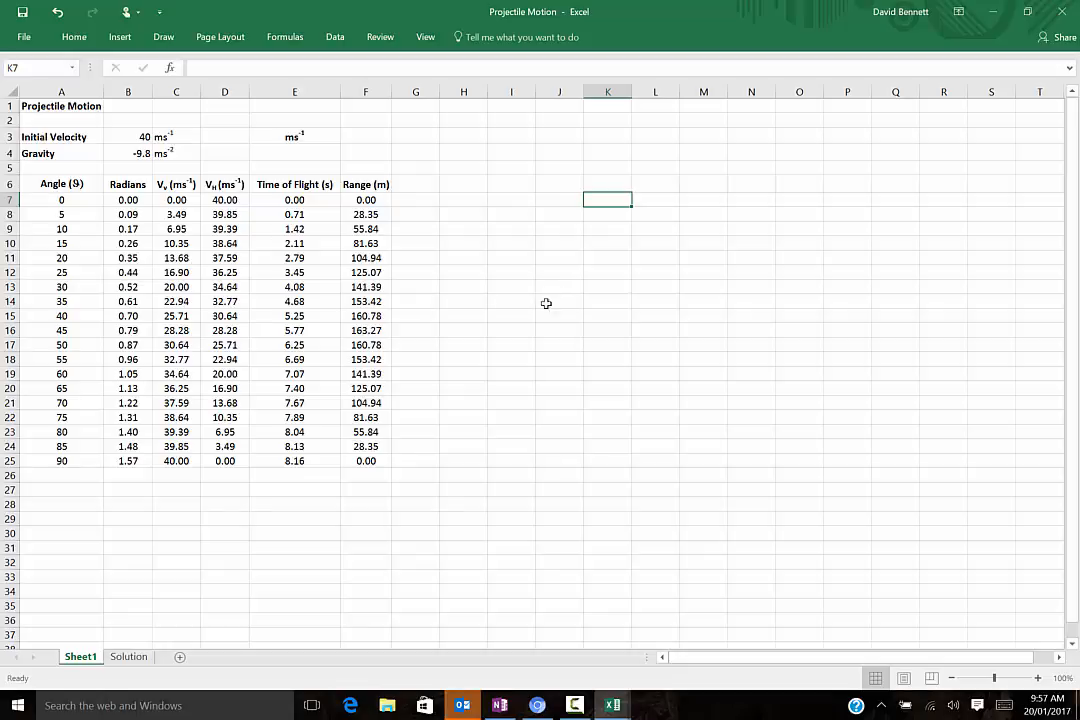
- Insert an empty markers-only scatter chart starting from blank cell H12, and place it beside the table with its upper edge at row 3
click(480, 273)
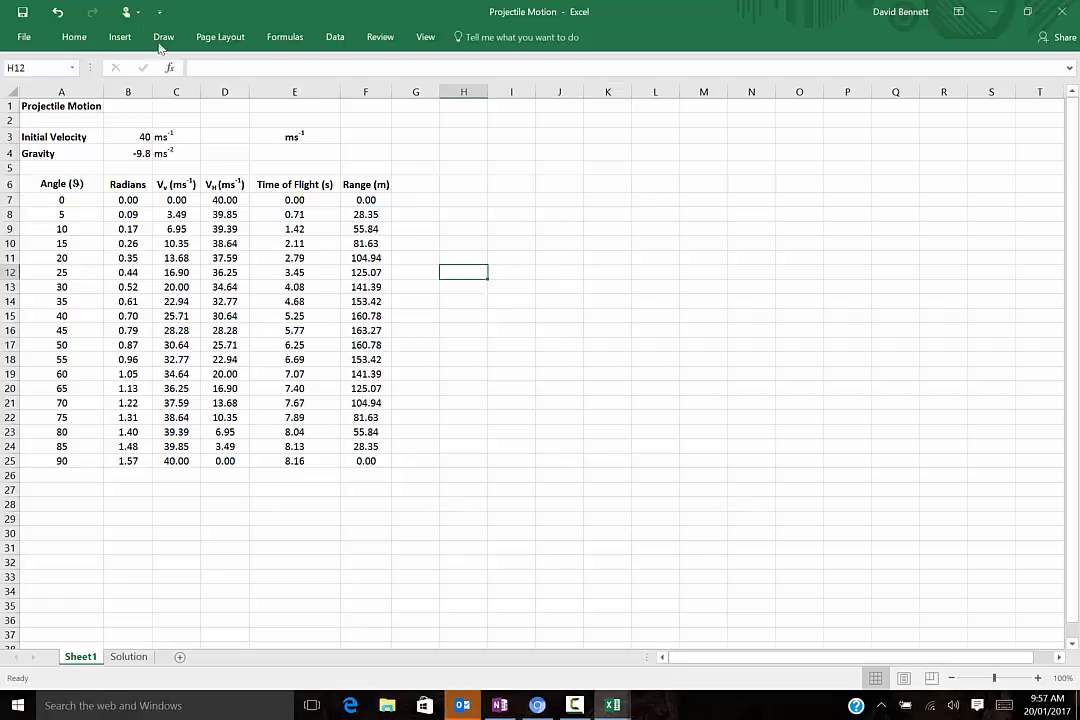
click(119, 37)
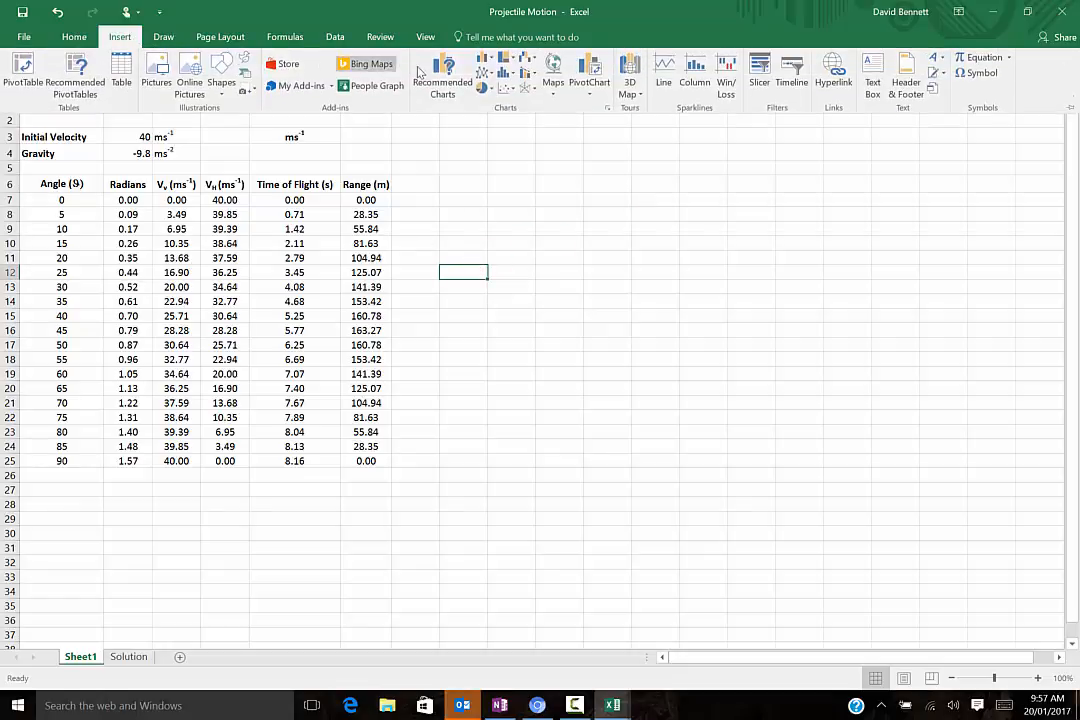
click(505, 88)
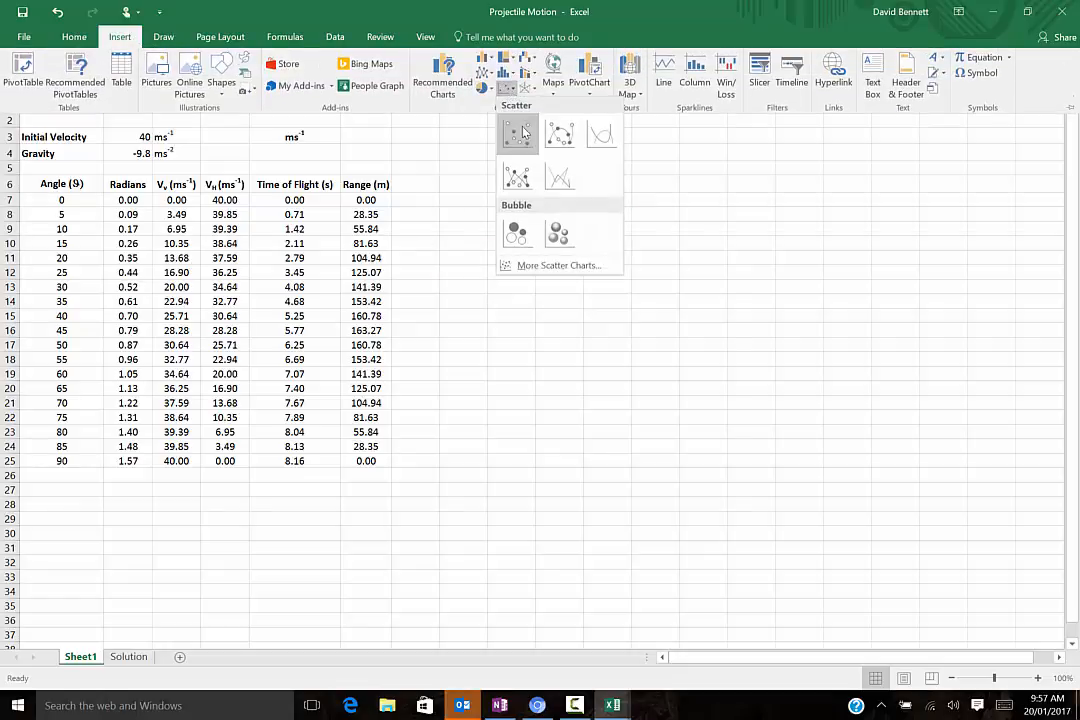
click(520, 133)
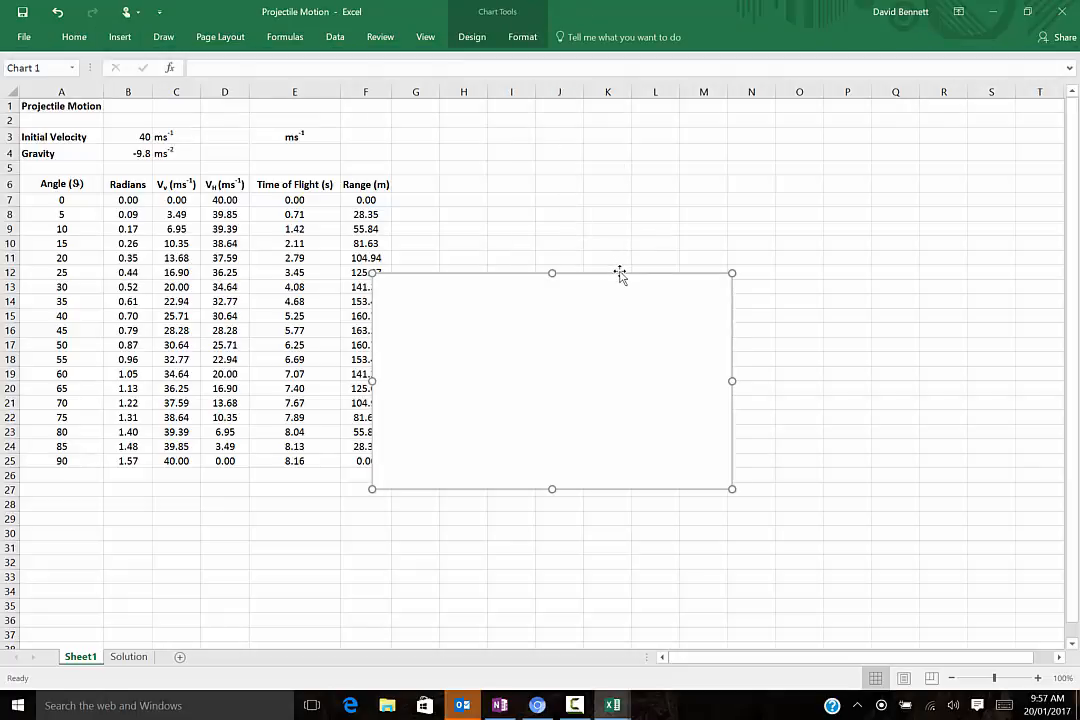
drag(620, 275, 689, 143)
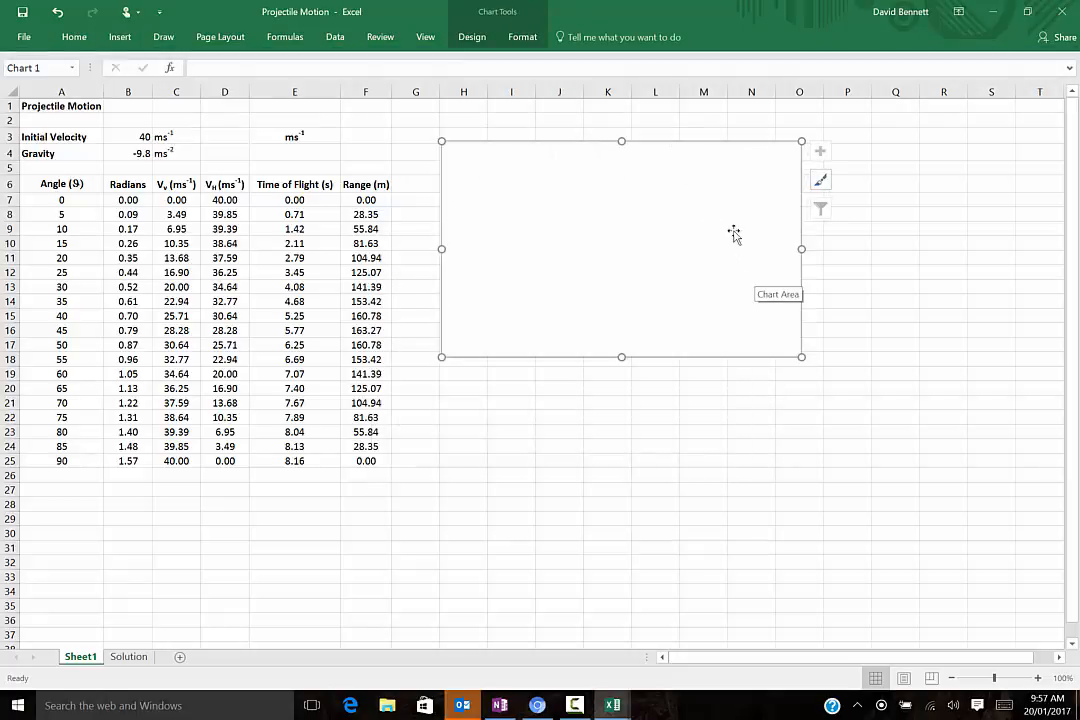
- Add a data series to the empty chart and set its X values to the launch angles in A7:A25
right_click(647, 228)
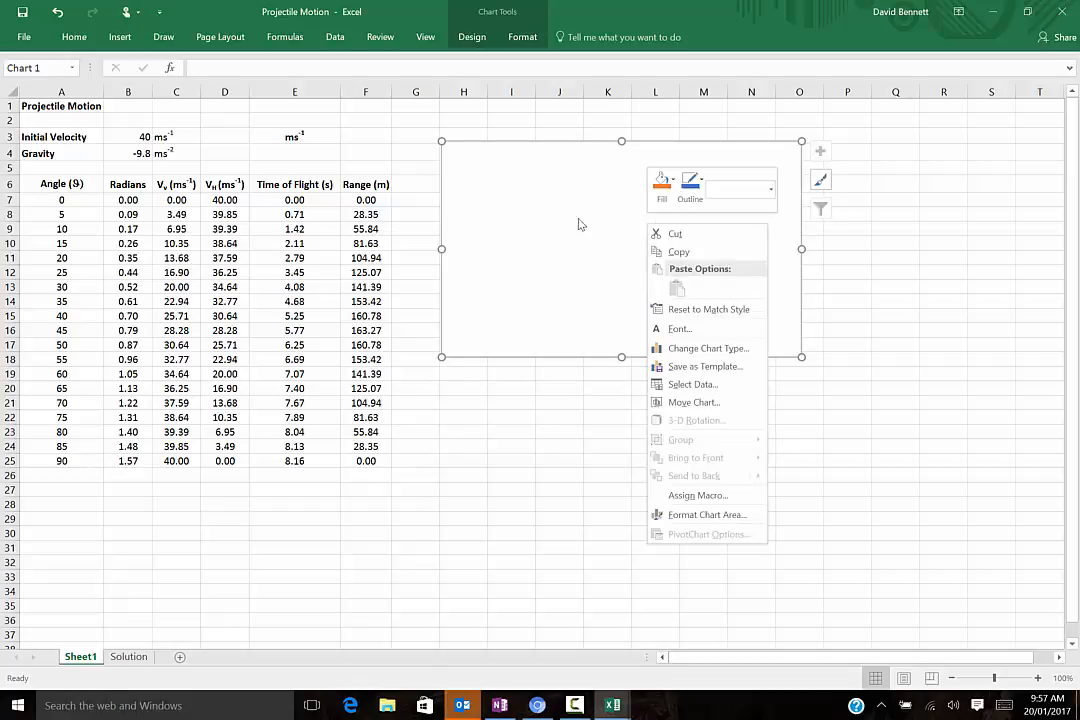
click(693, 384)
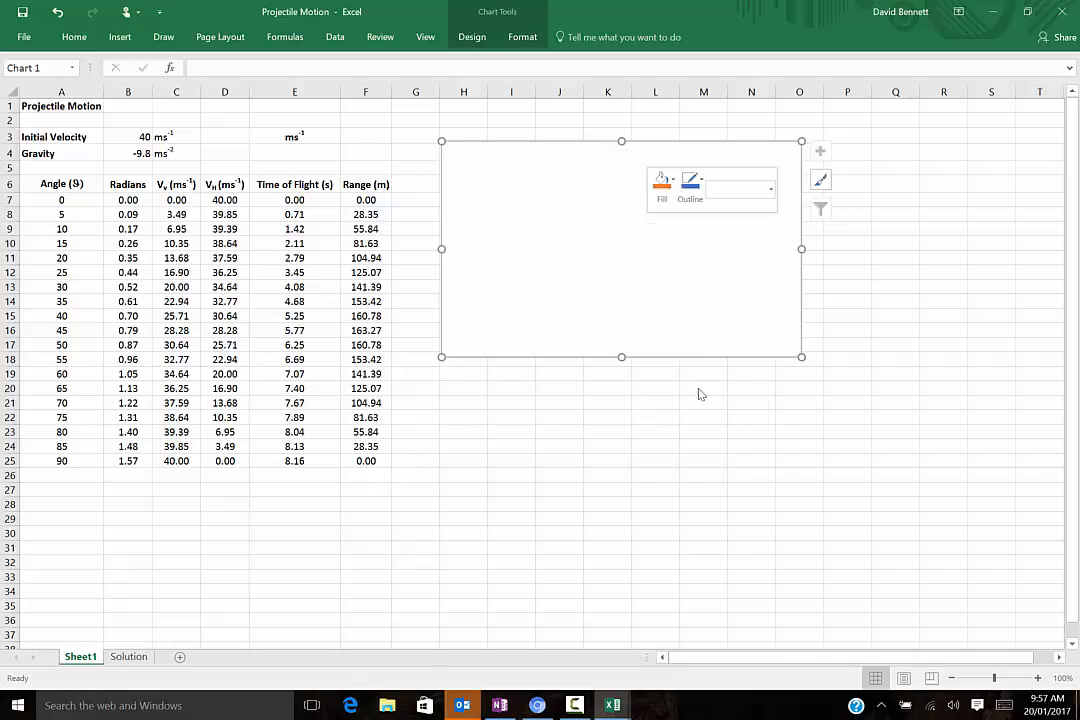
click(352, 359)
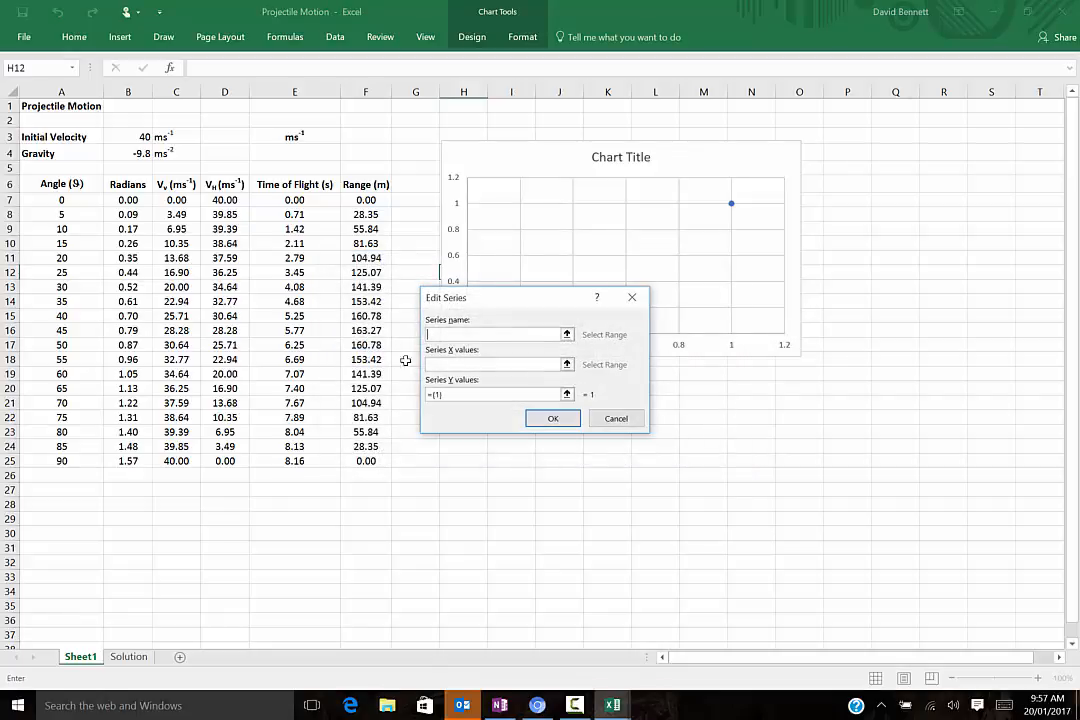
click(567, 364)
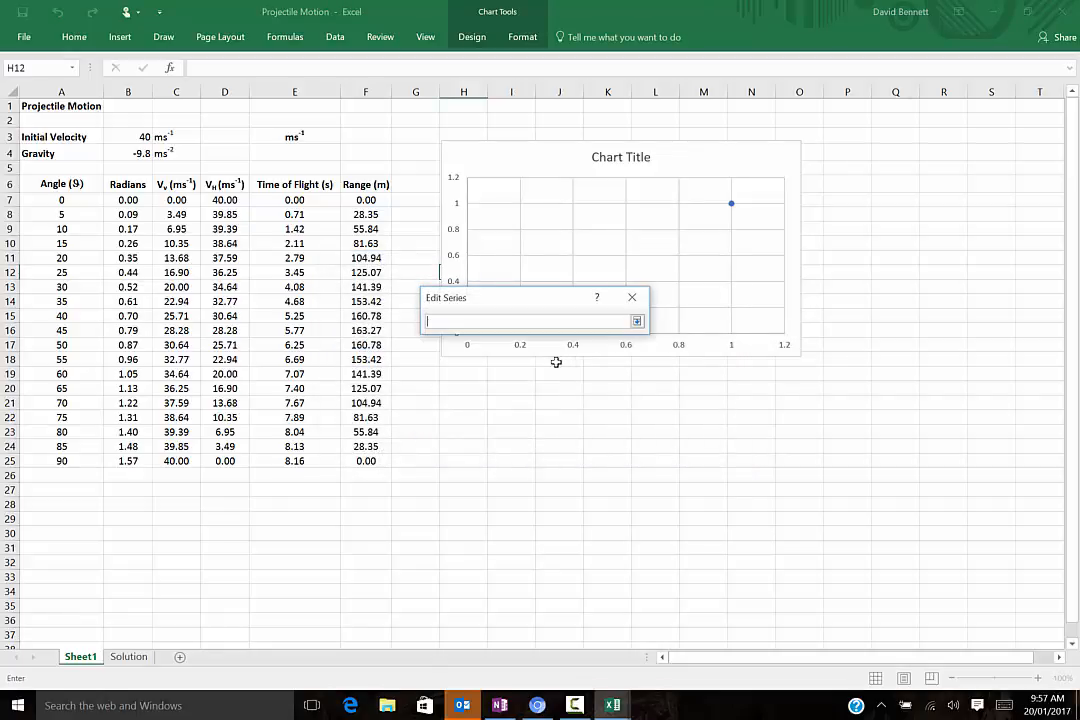
drag(48, 196, 54, 462)
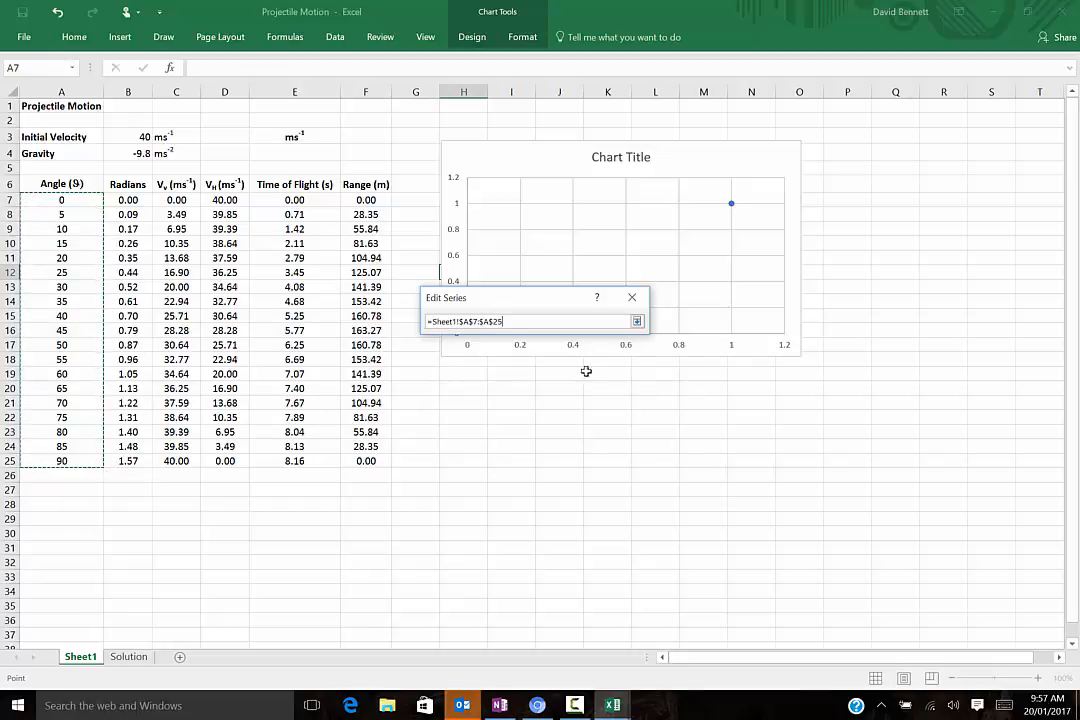
click(636, 322)
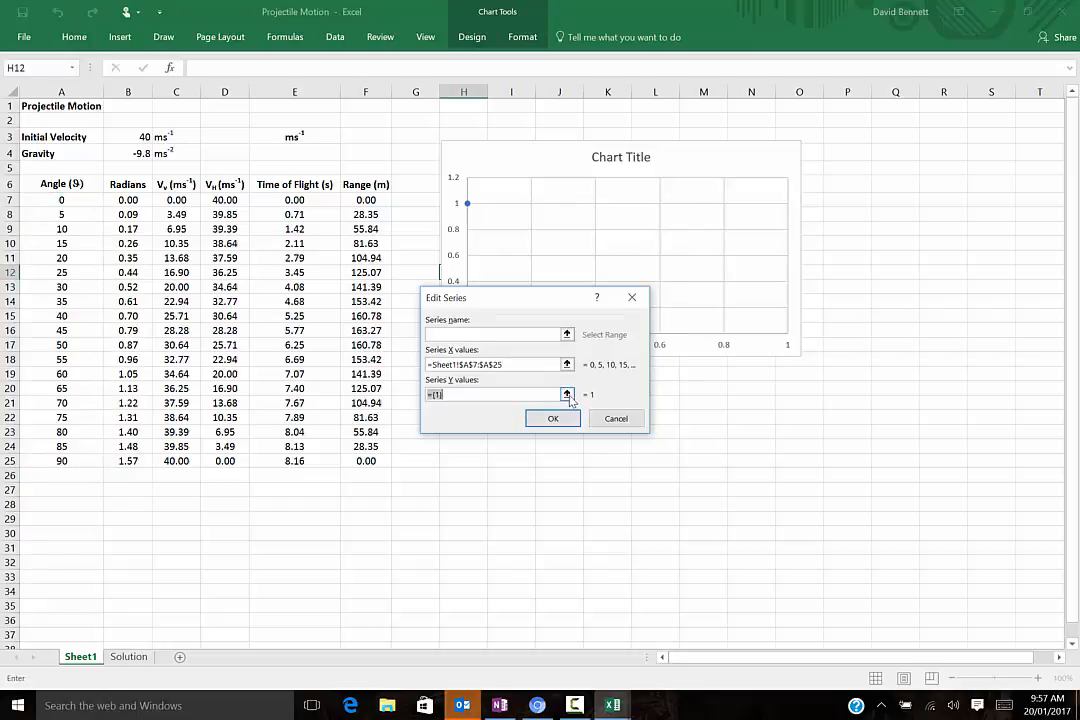
- Set the series Y values to the ranges in F7:F25 and accept the chart's data source
click(566, 394)
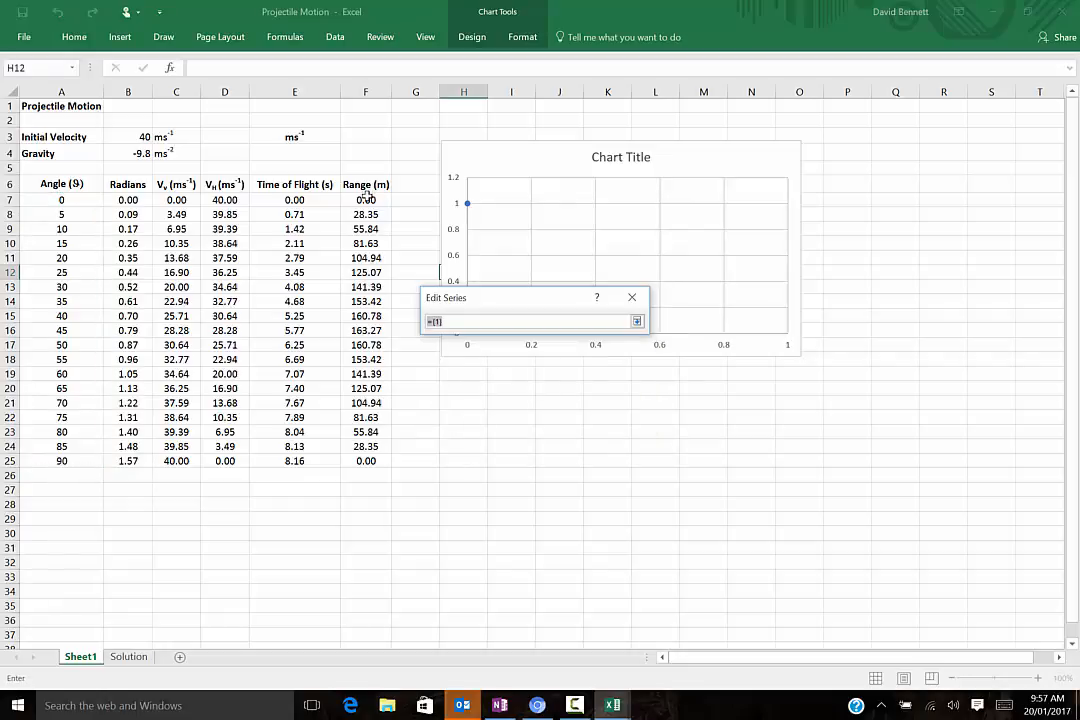
drag(366, 199, 391, 441)
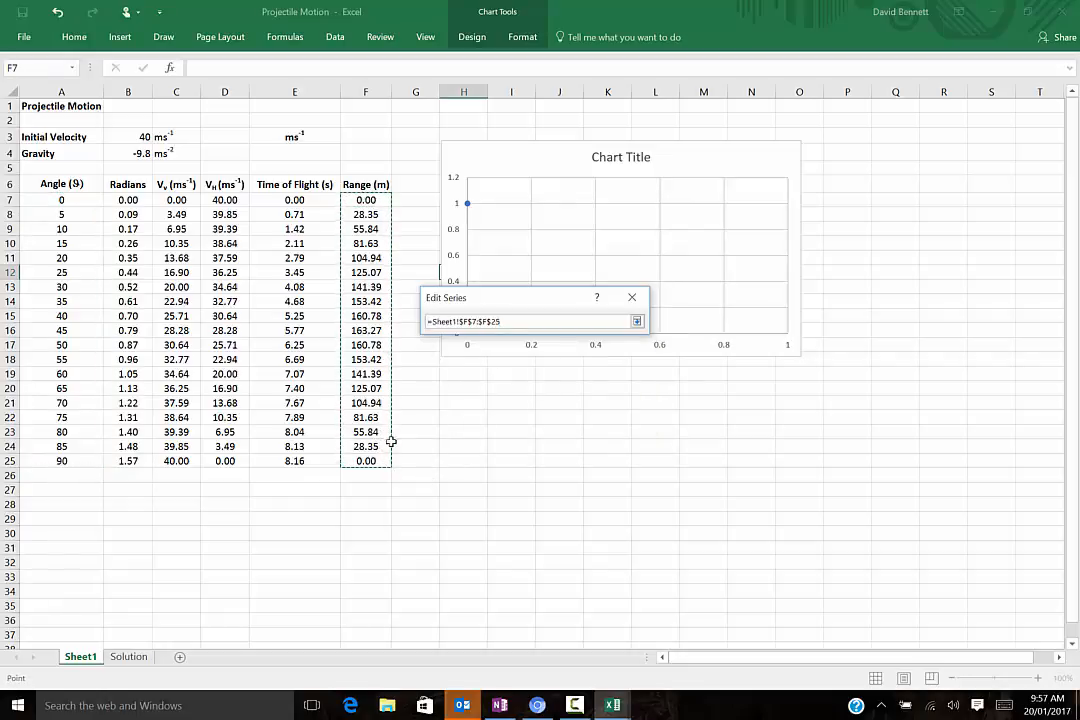
click(636, 321)
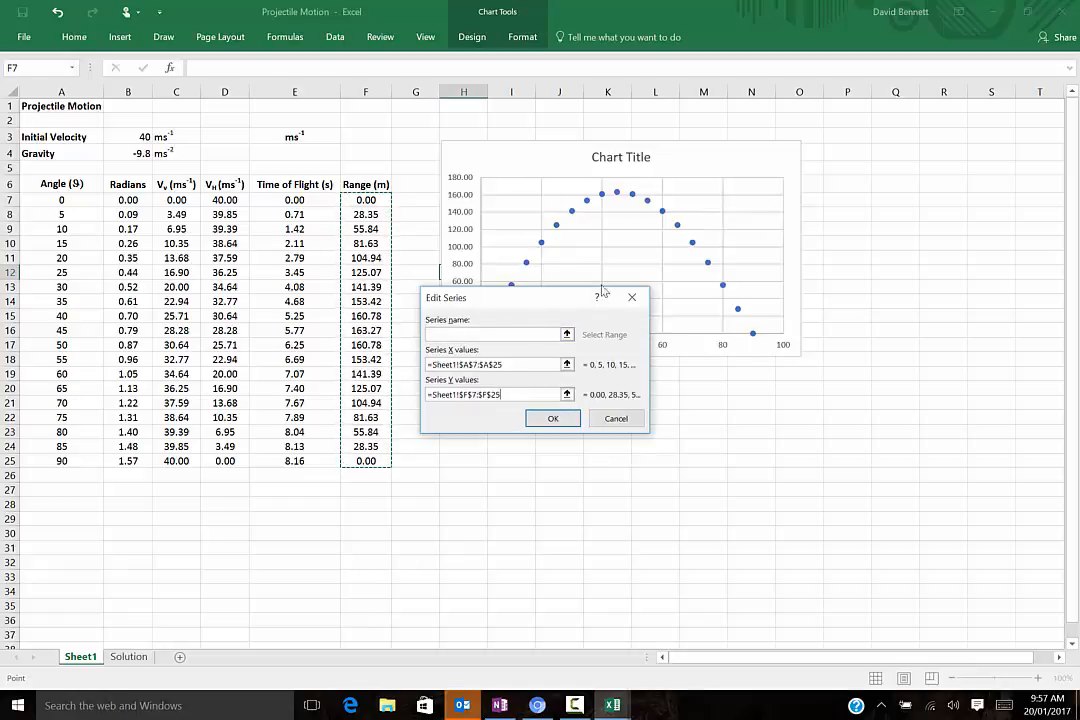
click(553, 418)
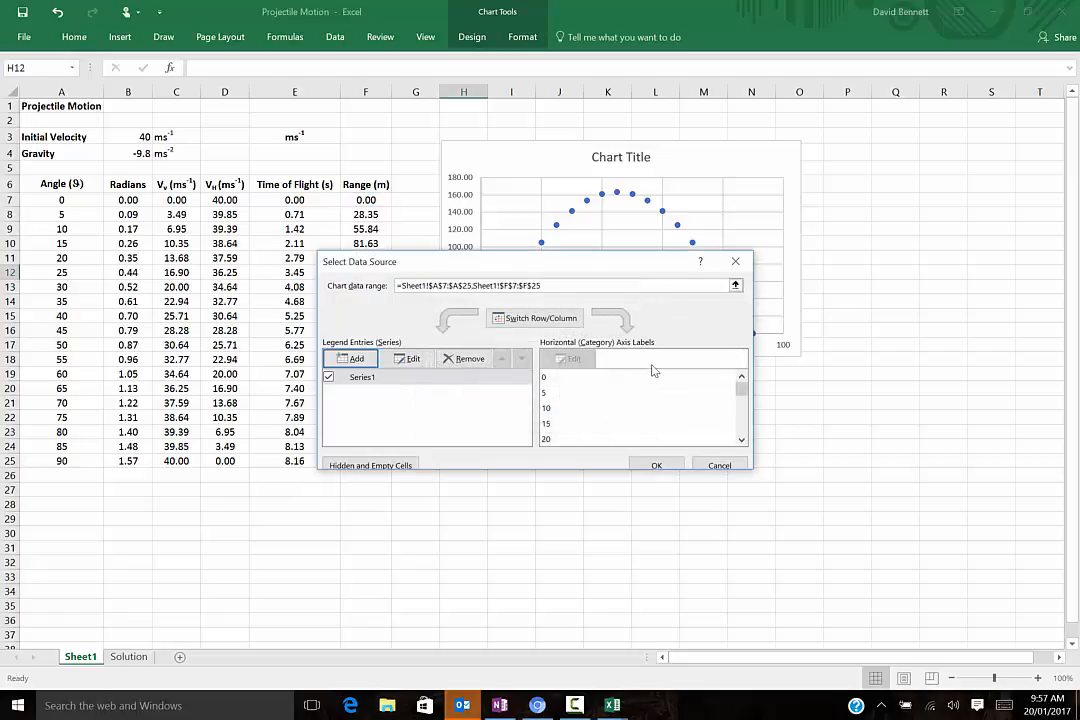
click(656, 465)
- Enlarge the scatter chart to reach about column R and row 26, and inspect plotted points including those at 30 and 45 degrees
drag(702, 147, 698, 149)
drag(823, 385, 945, 485)
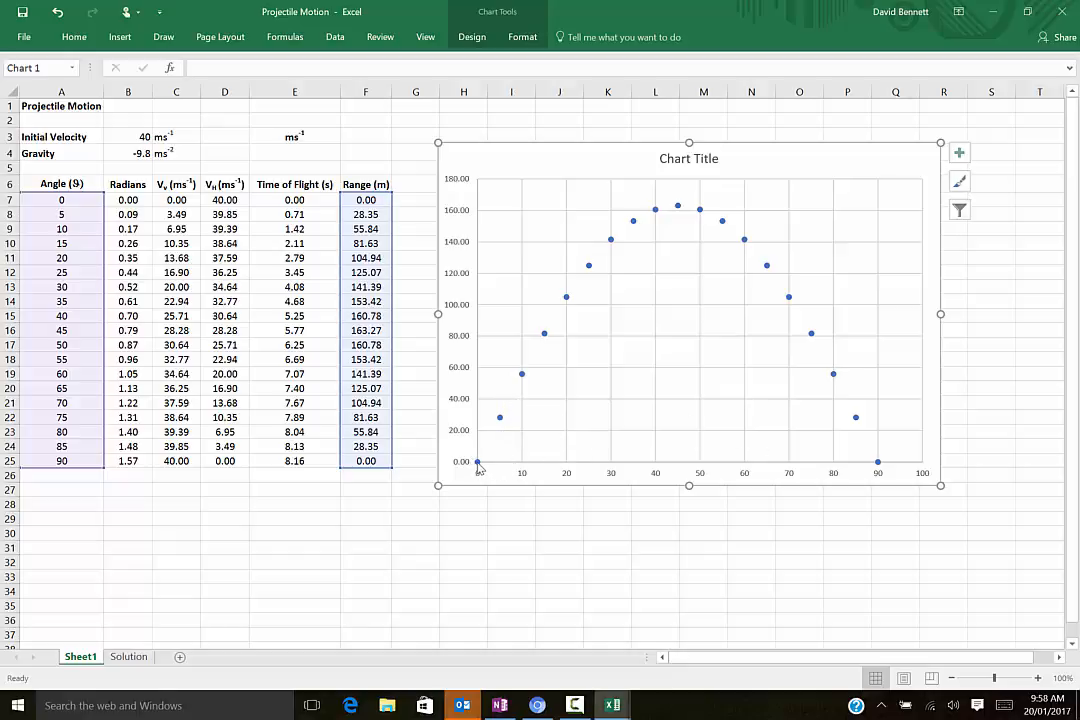
mouse_move(880, 468)
mouse_move(616, 249)
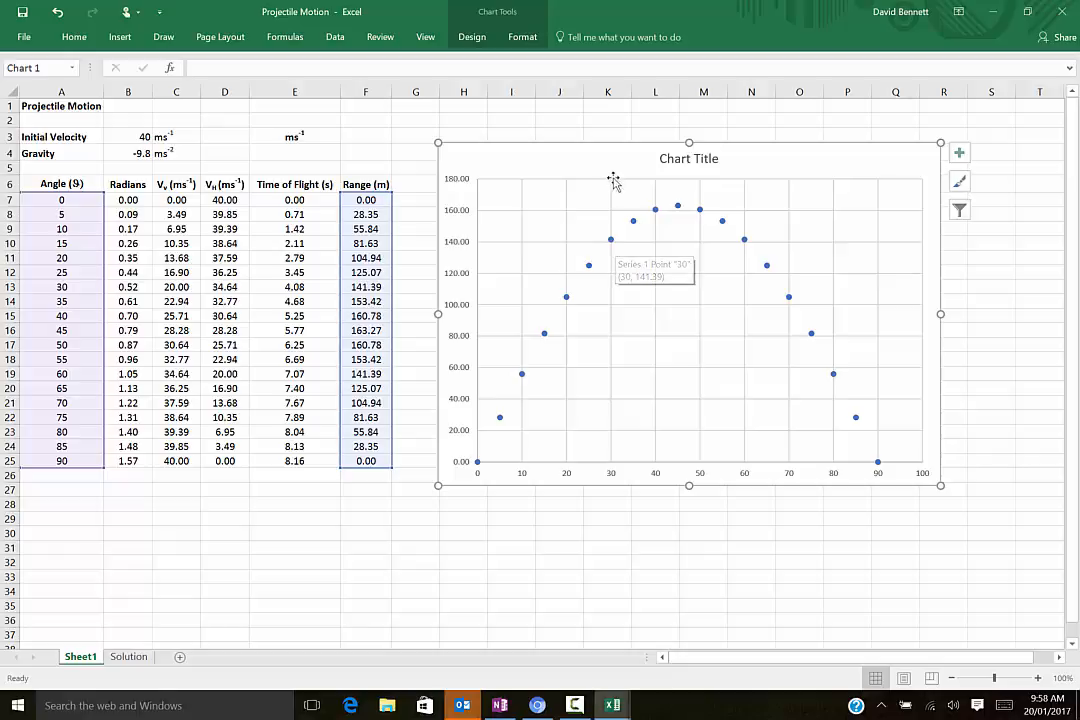
mouse_move(678, 211)
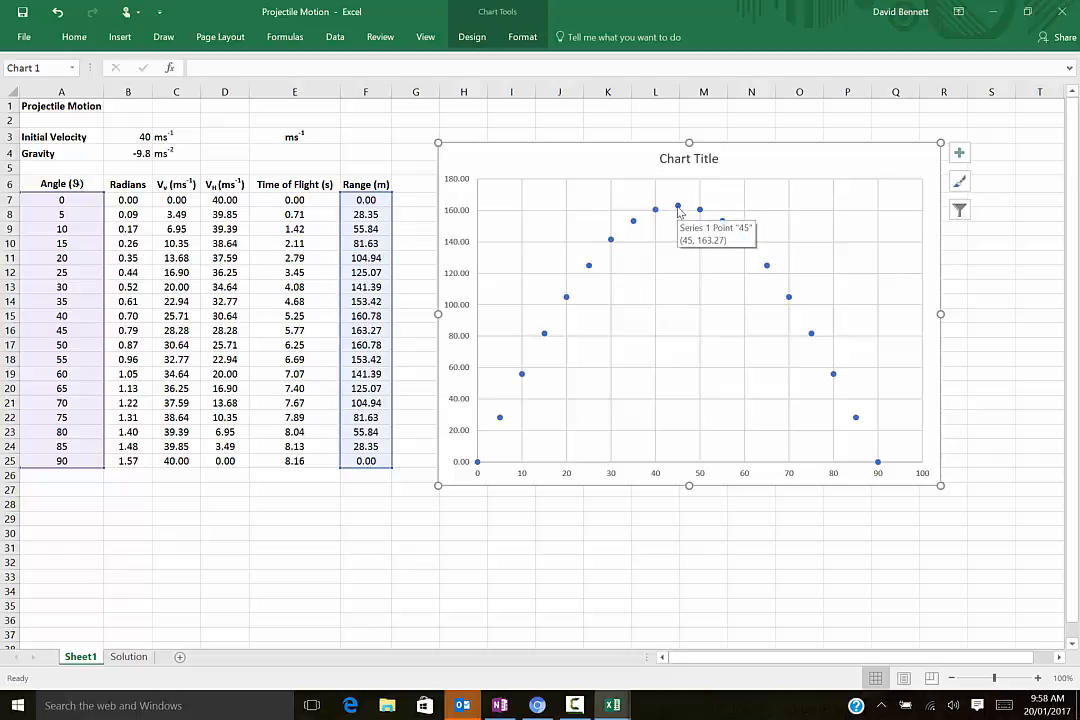